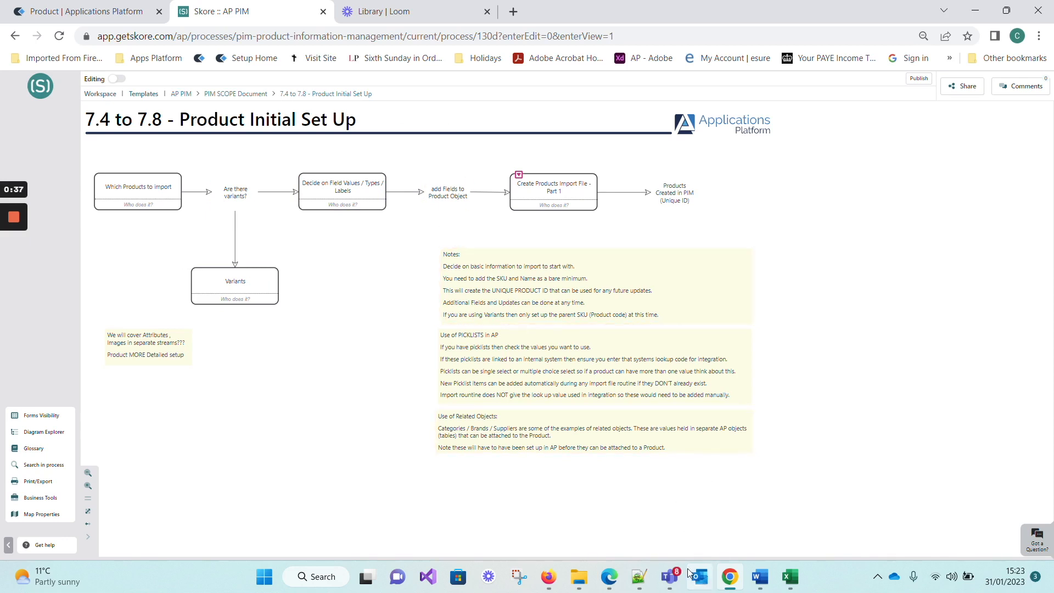
Switch to the AP Project Scope Template in Word and review SEO Title, SEO Description and Google Category under section 7.7 SEO Details.
{"action": "left_click", "coordinate": [766, 586]}
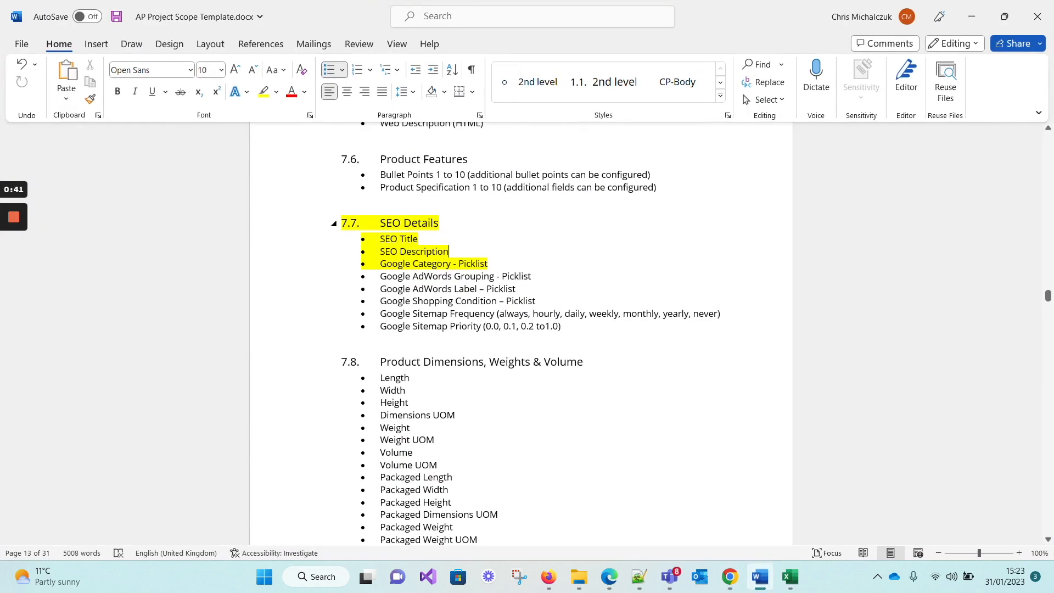
{"action": "left_click", "coordinate": [380, 223]}
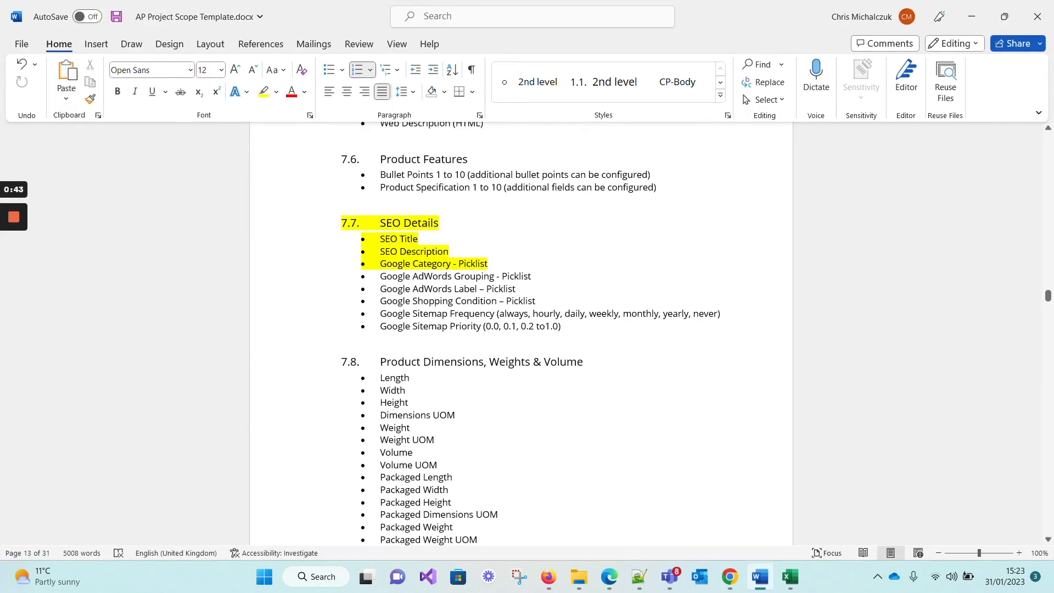
{"action": "left_click_drag", "start_coordinate": [449, 252], "coordinate": [390, 228]}
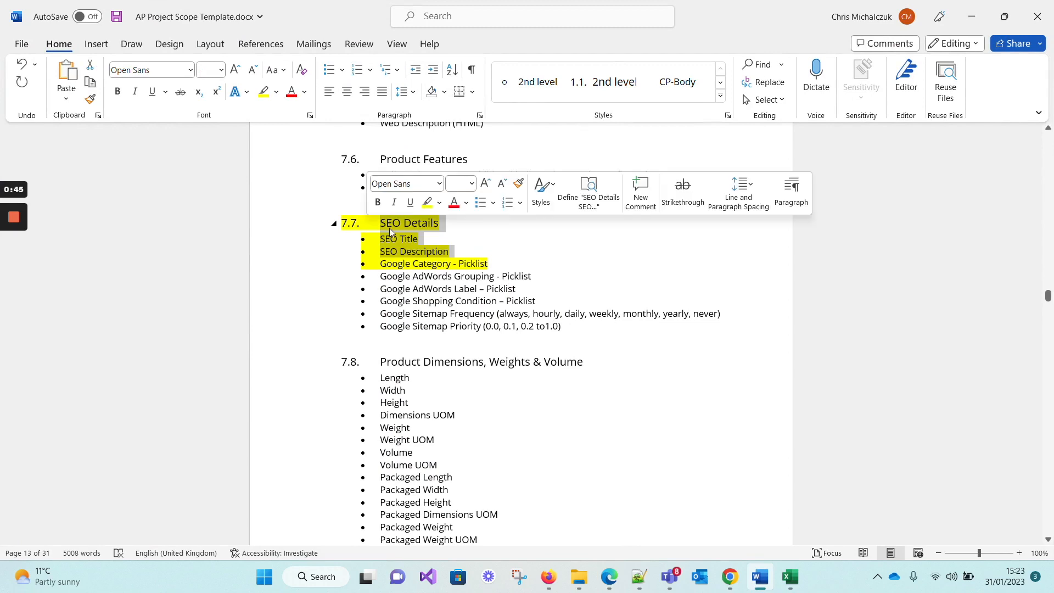
{"action": "left_click", "coordinate": [518, 245]}
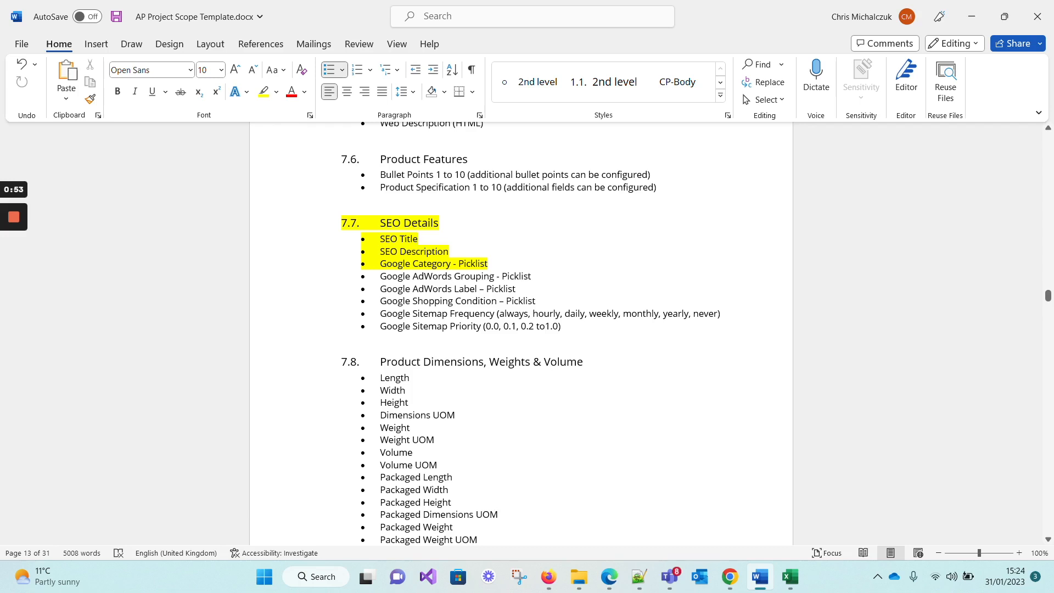
{"action": "left_click_drag", "start_coordinate": [380, 239], "coordinate": [454, 252]}
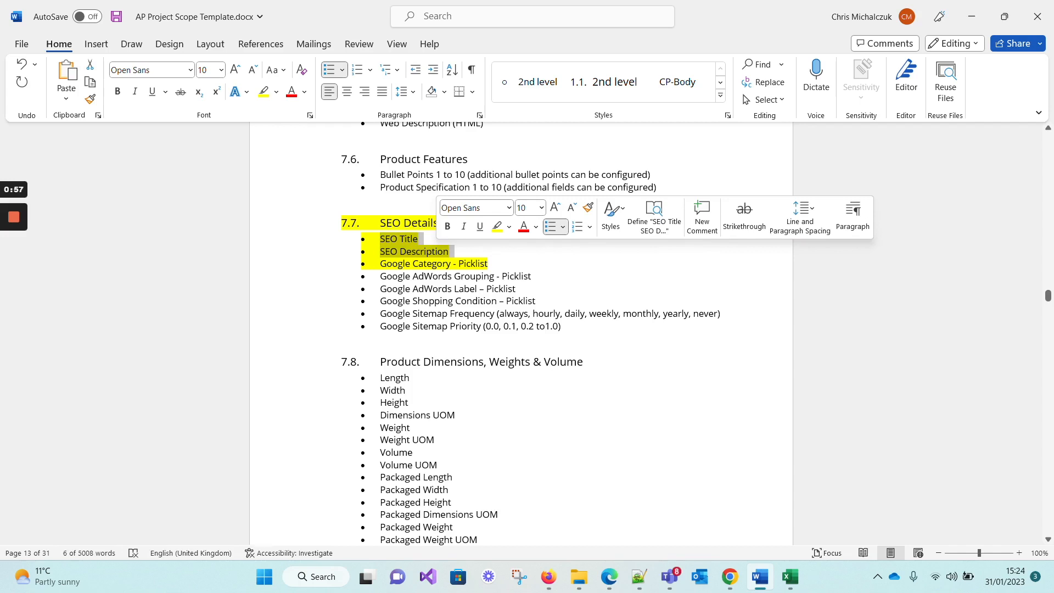
{"action": "left_click_drag", "start_coordinate": [493, 264], "coordinate": [381, 265]}
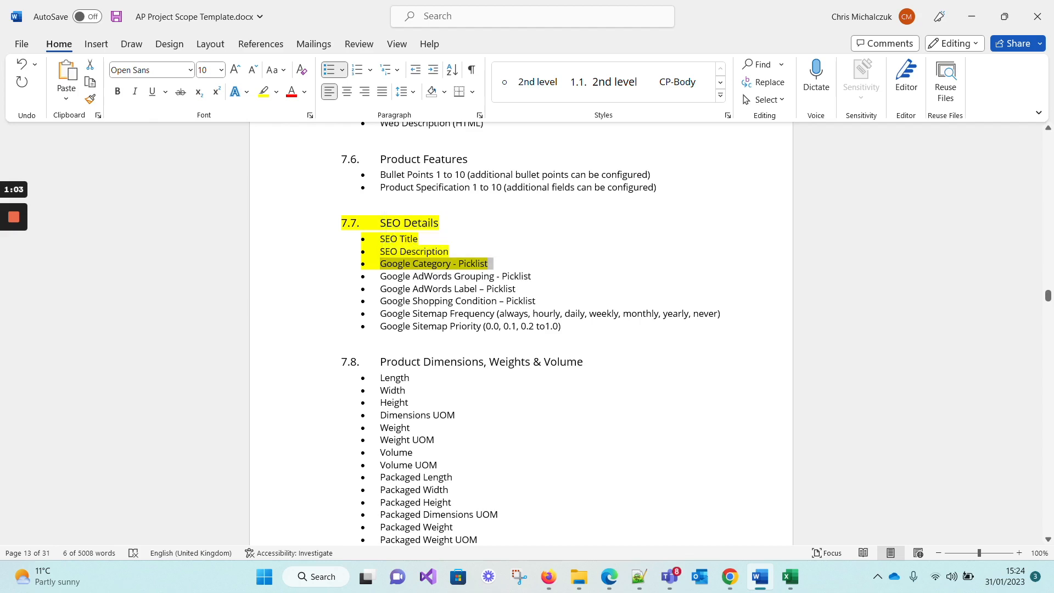
Switch to the taxonomy-with-ids.en-GB.xls workbook in Excel and view its category levels and lookup codes.
{"action": "mouse_move", "coordinate": [785, 587]}
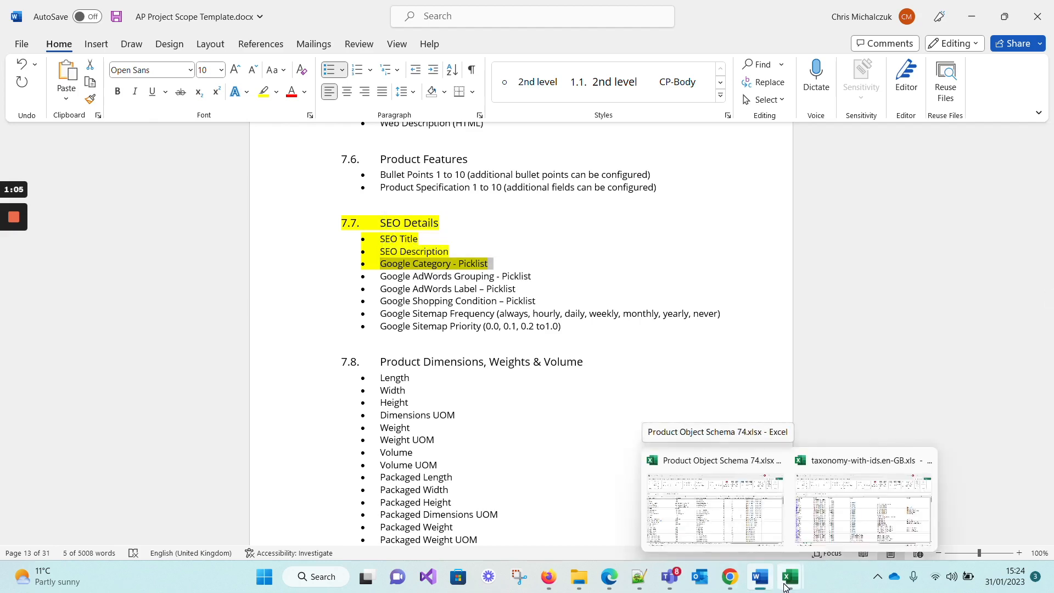
{"action": "left_click", "coordinate": [863, 511]}
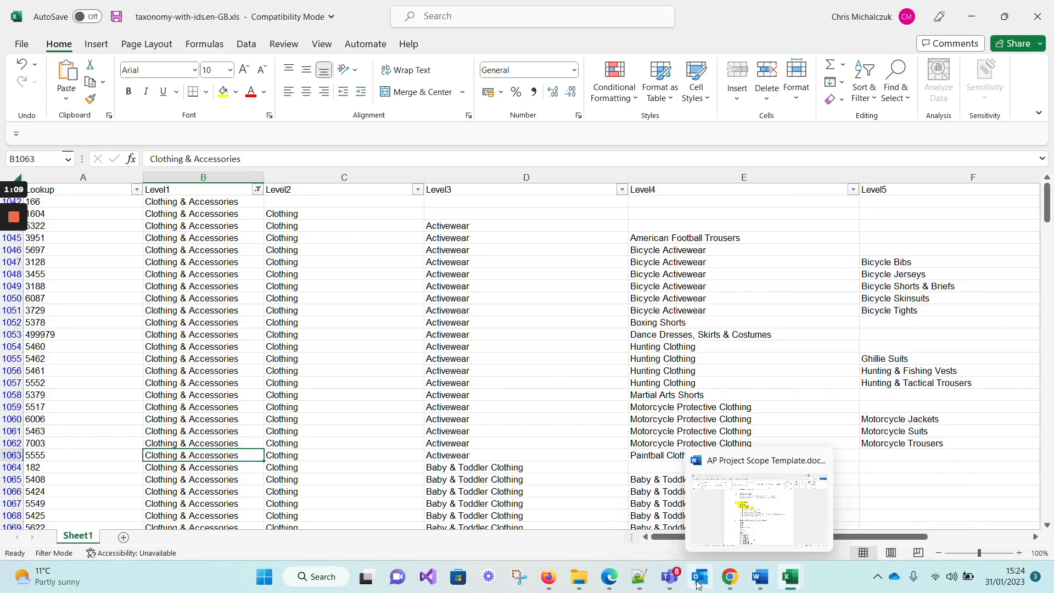
{"action": "left_click", "coordinate": [672, 581]}
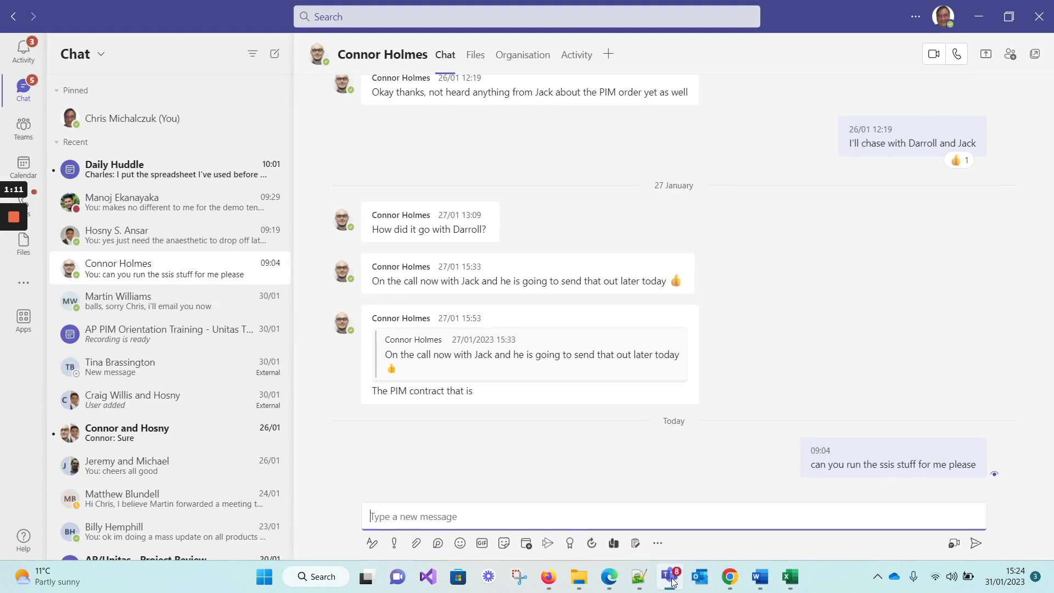
{"action": "left_click", "coordinate": [984, 20]}
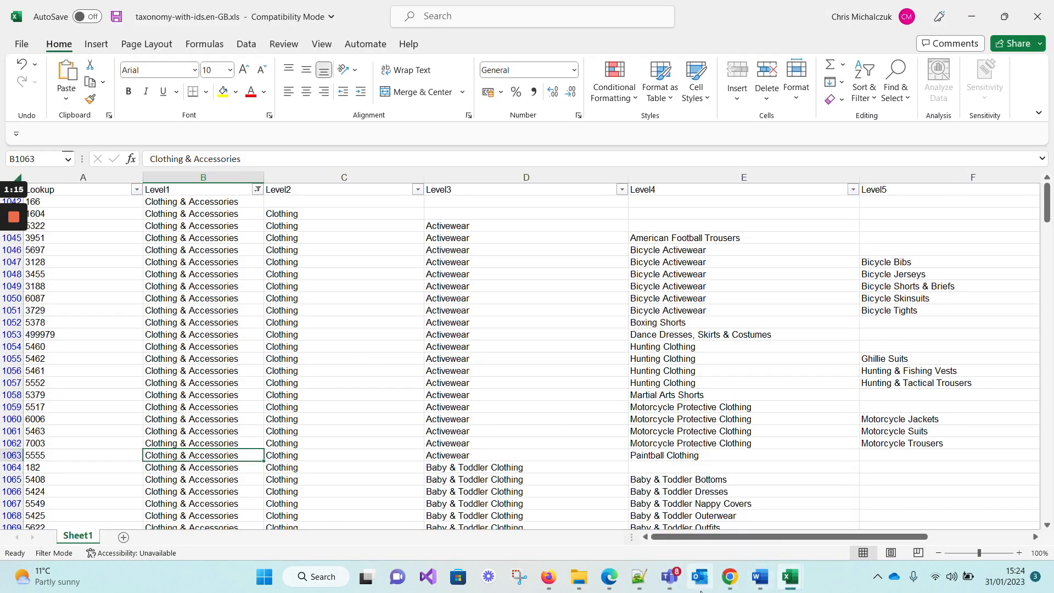
Switch to the Applications Platform page in Chrome and open the Product object definition at its fields list.
{"action": "left_click", "coordinate": [730, 578]}
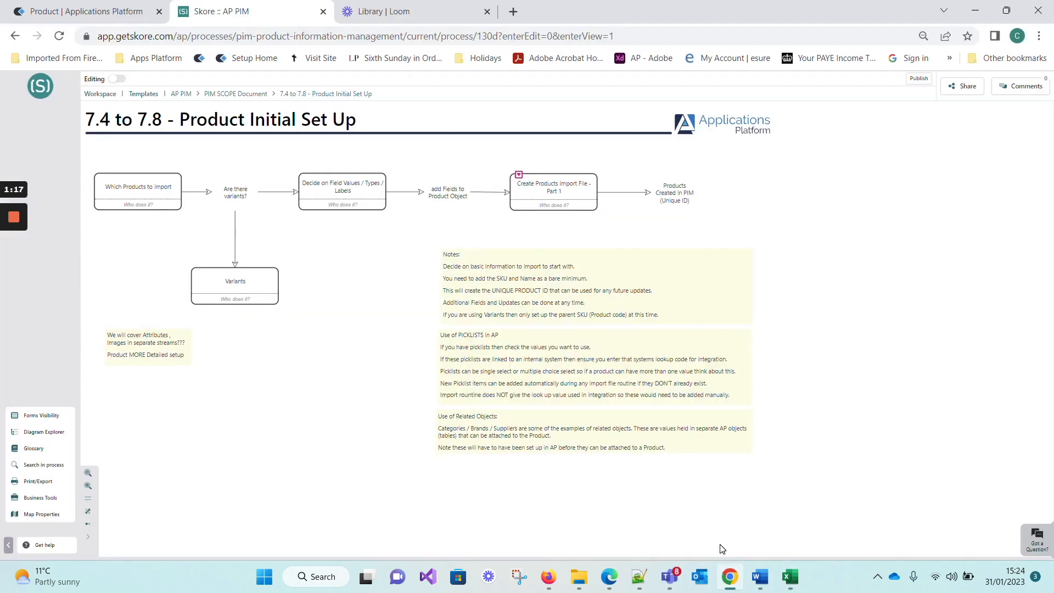
{"action": "left_click", "coordinate": [83, 12]}
{"action": "mouse_move", "coordinate": [33, 157]}
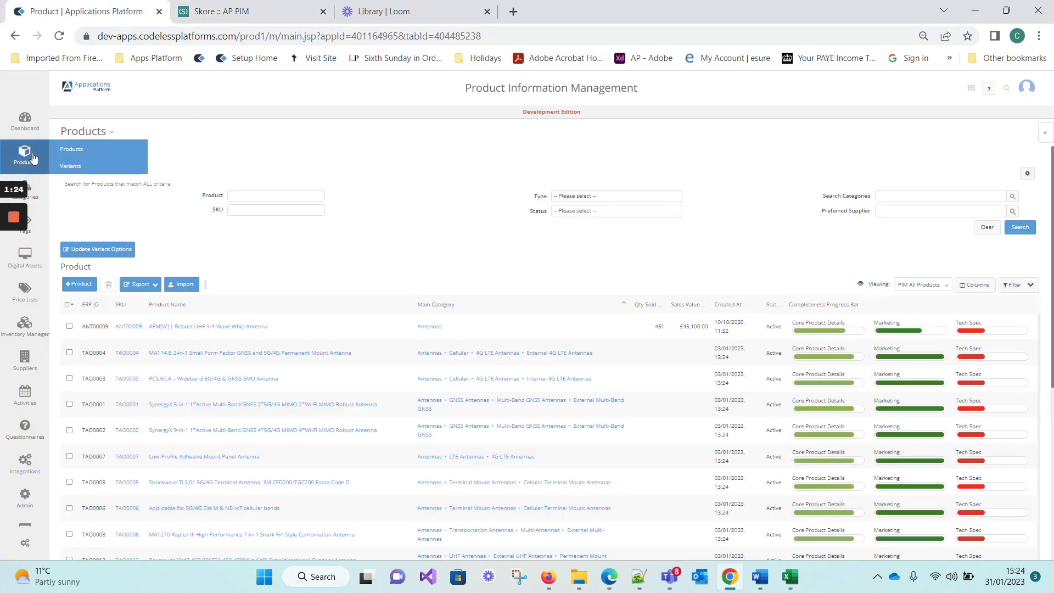
{"action": "left_click", "coordinate": [113, 133]}
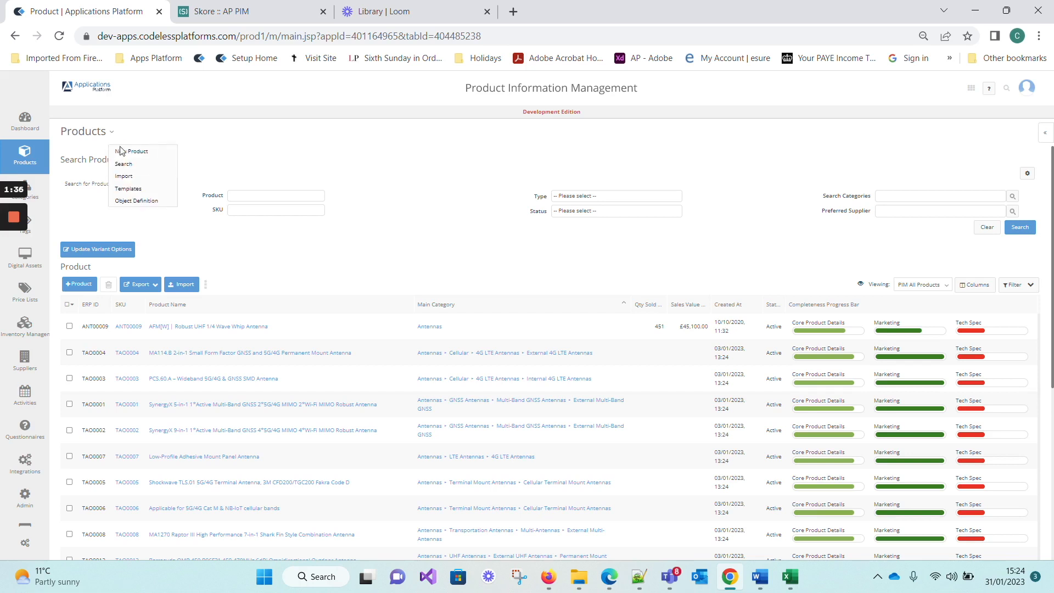
{"action": "left_click", "coordinate": [143, 201]}
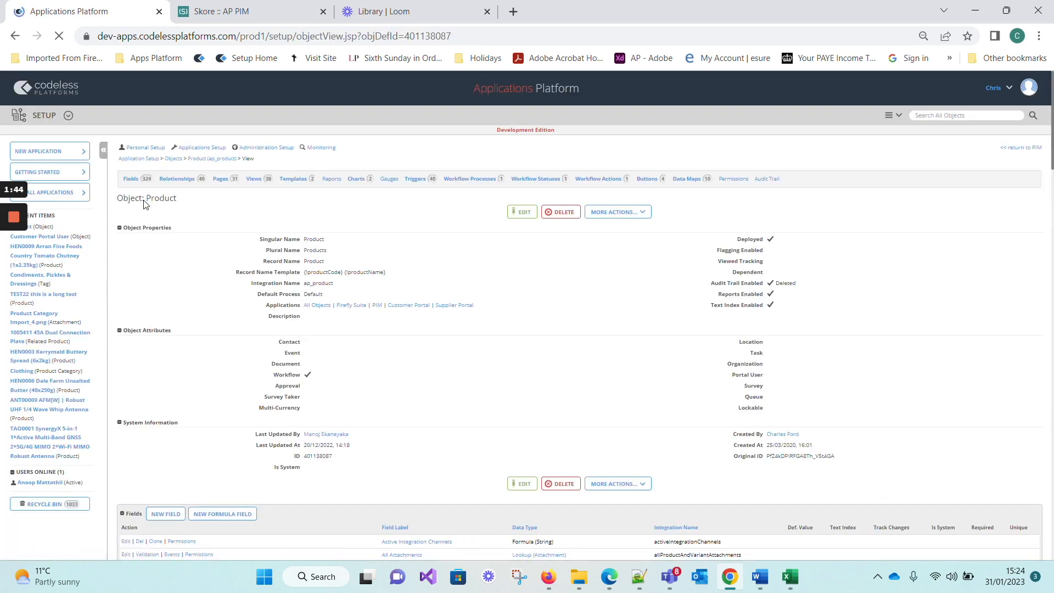
{"action": "left_click", "coordinate": [134, 179]}
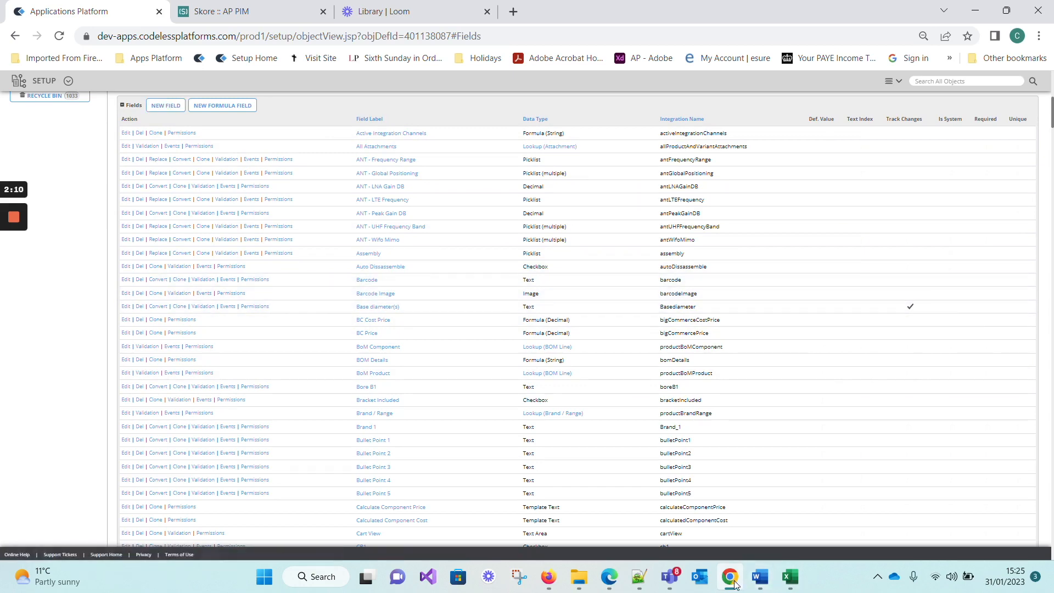
Switch to the Notepad++ notes and check the planned field types for SEO Title and SEO Description.
{"action": "left_click", "coordinate": [639, 576]}
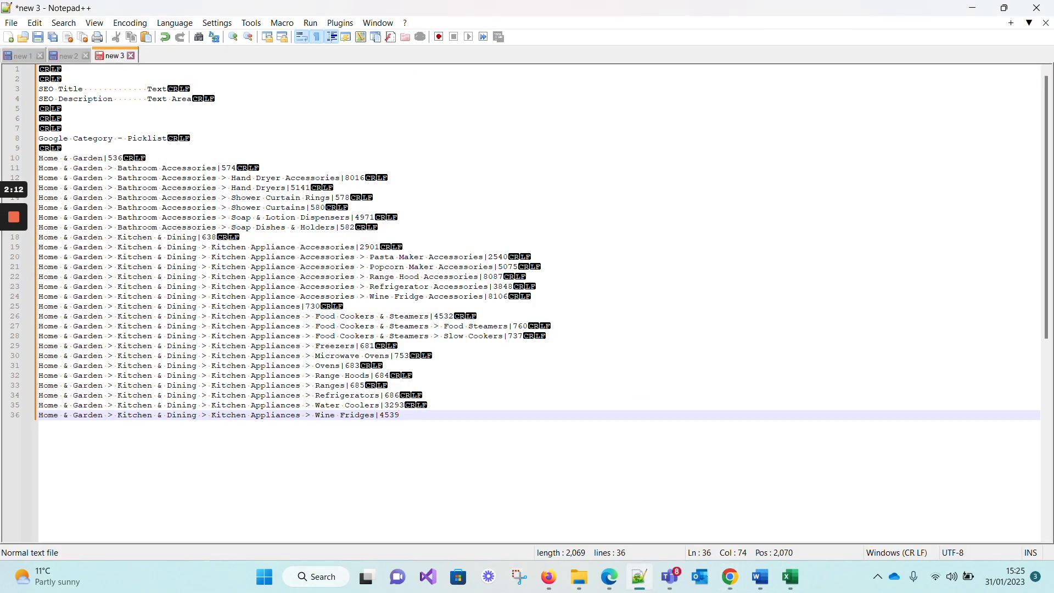
{"action": "left_click_drag", "start_coordinate": [88, 89], "coordinate": [39, 89]}
{"action": "left_click", "coordinate": [83, 89]}
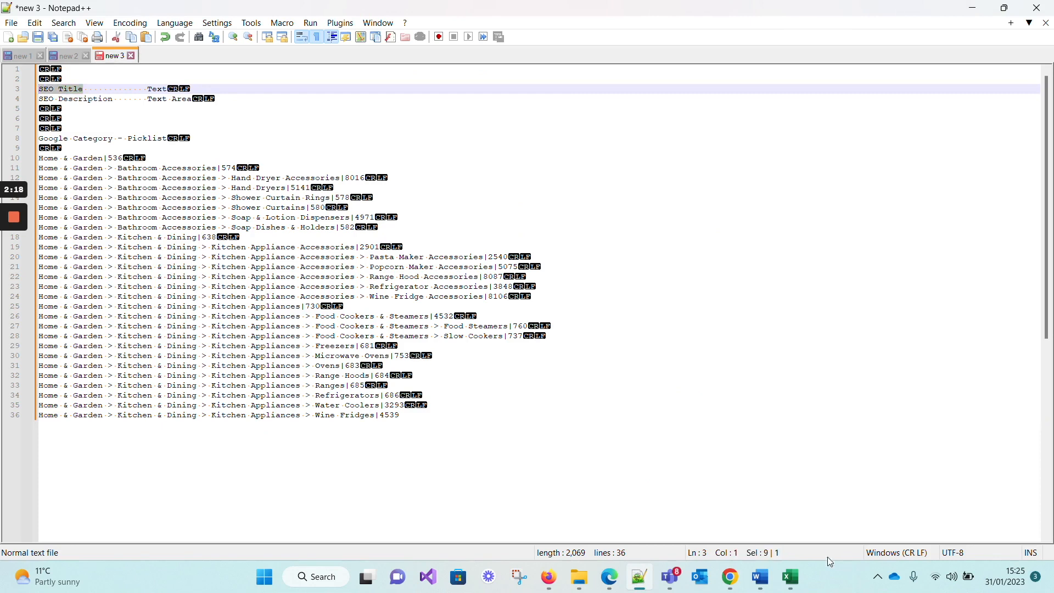
{"action": "left_click_drag", "start_coordinate": [118, 99], "coordinate": [39, 99]}
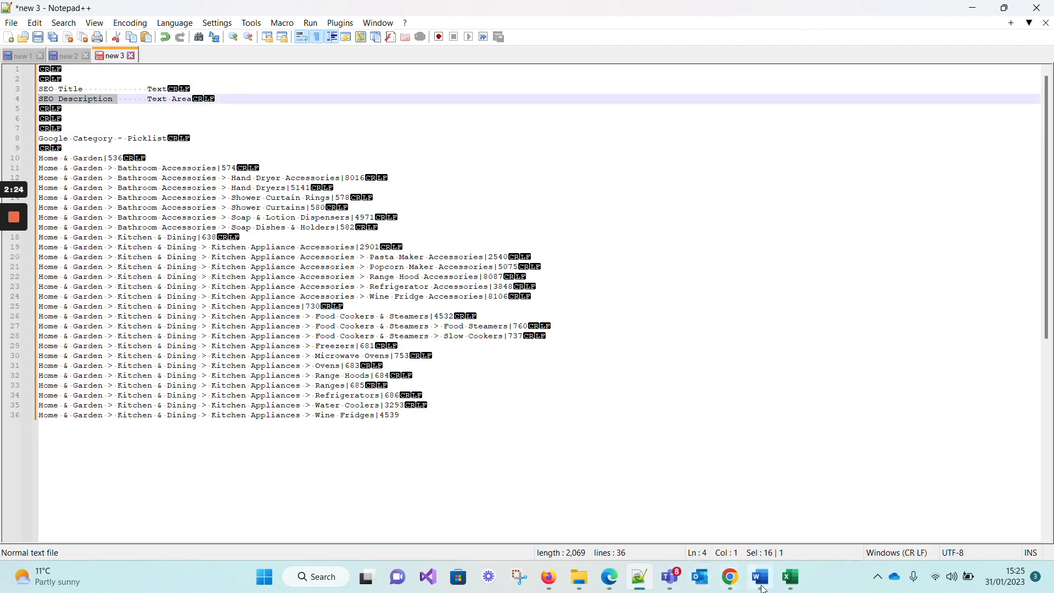
Return to the Product object's fields in Chrome and start a new Text field labelled "SEO Title".
{"action": "left_click", "coordinate": [729, 577]}
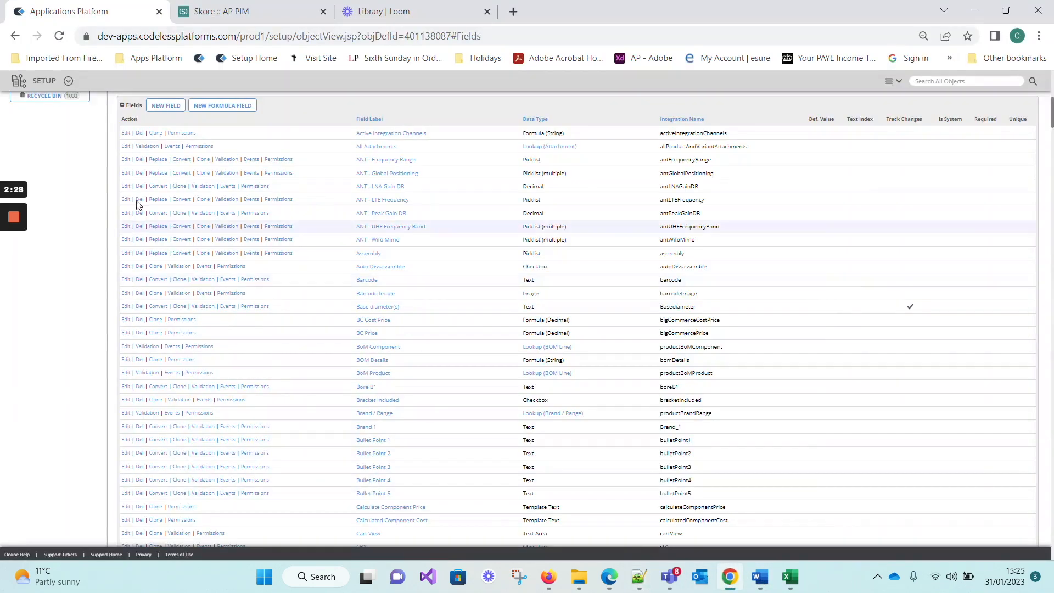
{"action": "left_click", "coordinate": [167, 106]}
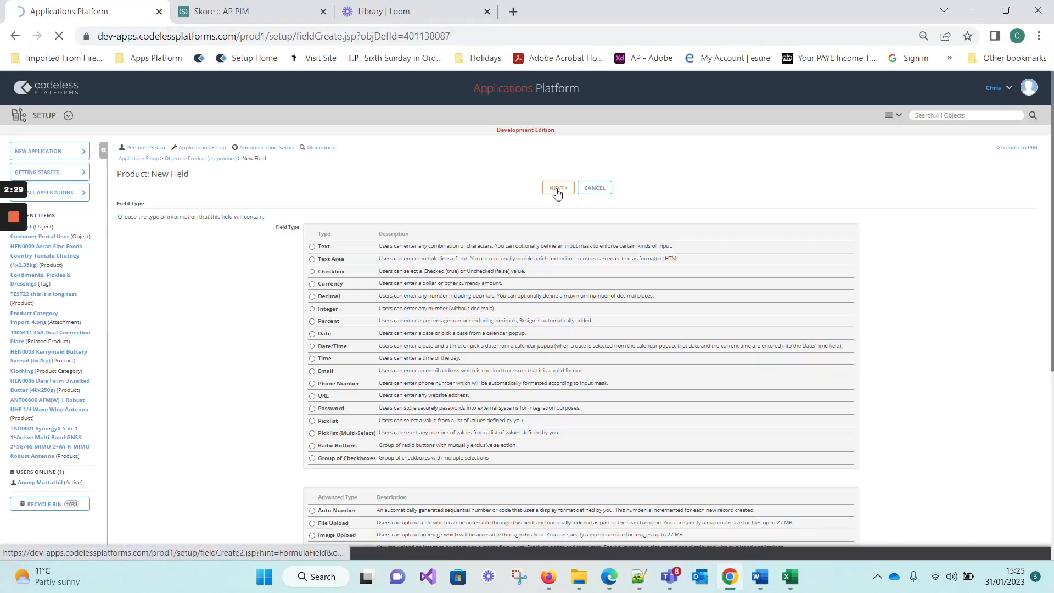
{"action": "left_click", "coordinate": [312, 246]}
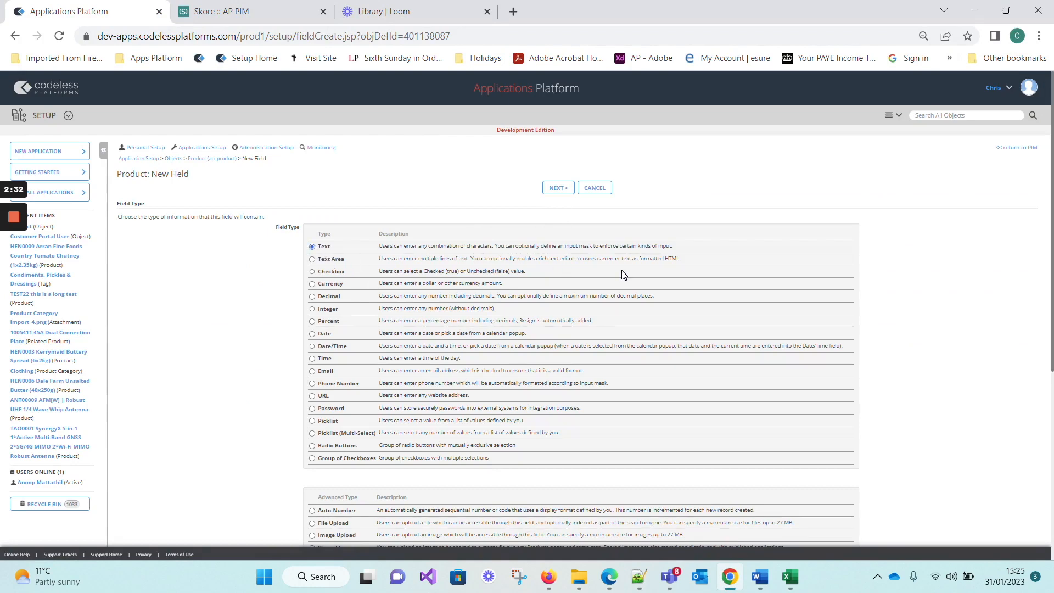
{"action": "scroll", "coordinate": [470, 289], "scroll_direction": "down", "scroll_amount": 4}
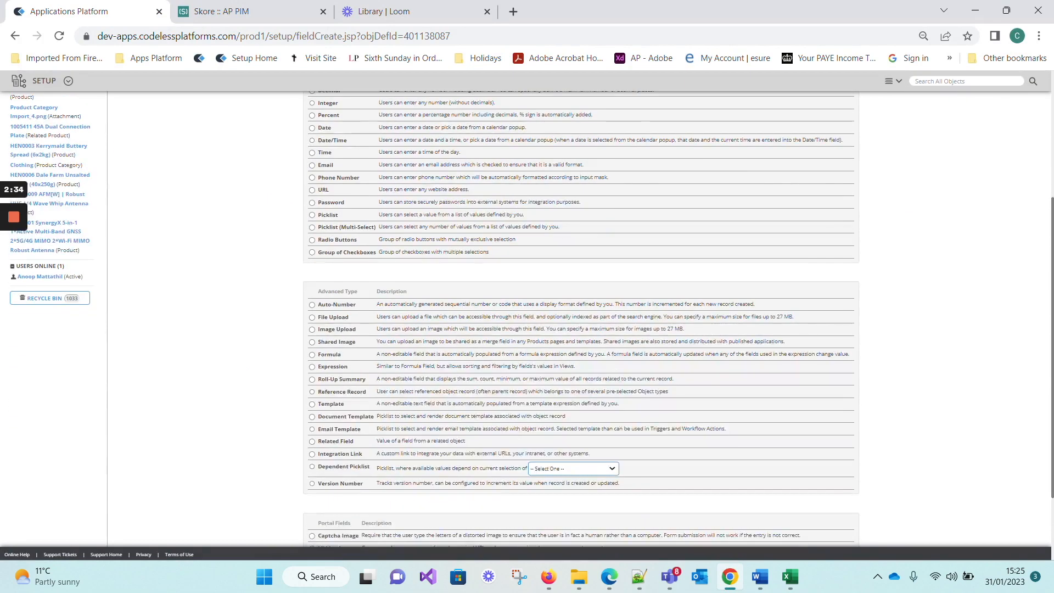
{"action": "scroll", "coordinate": [527, 318], "scroll_direction": "down", "scroll_amount": 2}
{"action": "scroll", "coordinate": [527, 318], "scroll_direction": "up", "scroll_amount": 6}
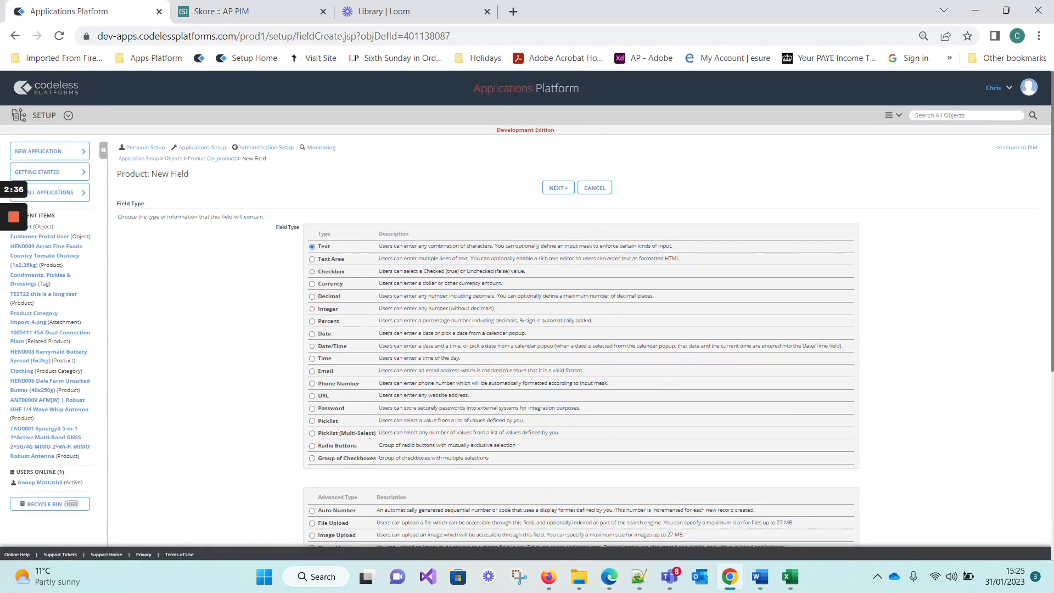
{"action": "left_click", "coordinate": [560, 188]}
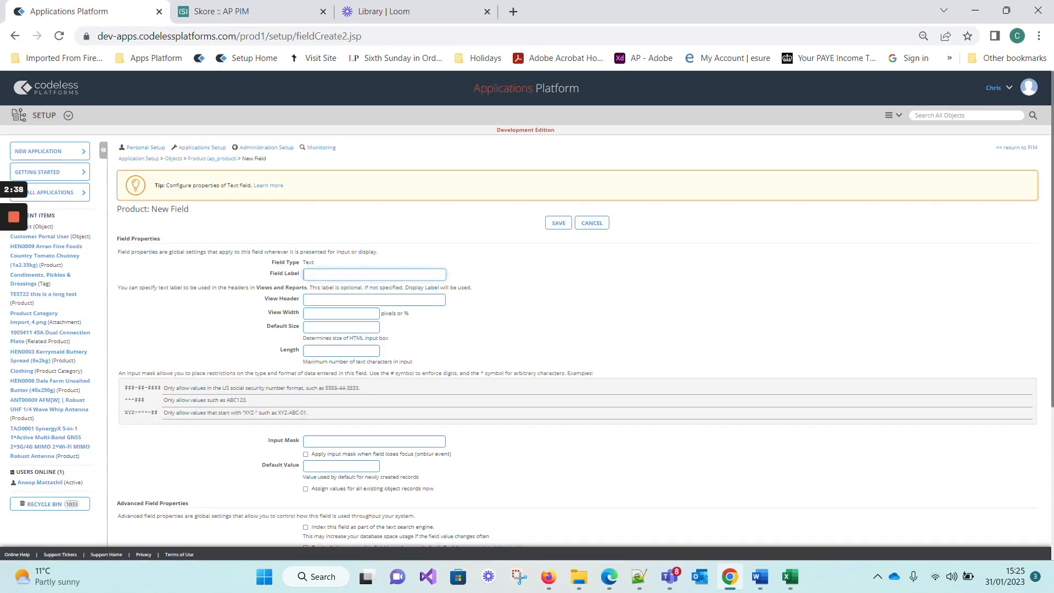
{"action": "type", "text": "SEO Title"}
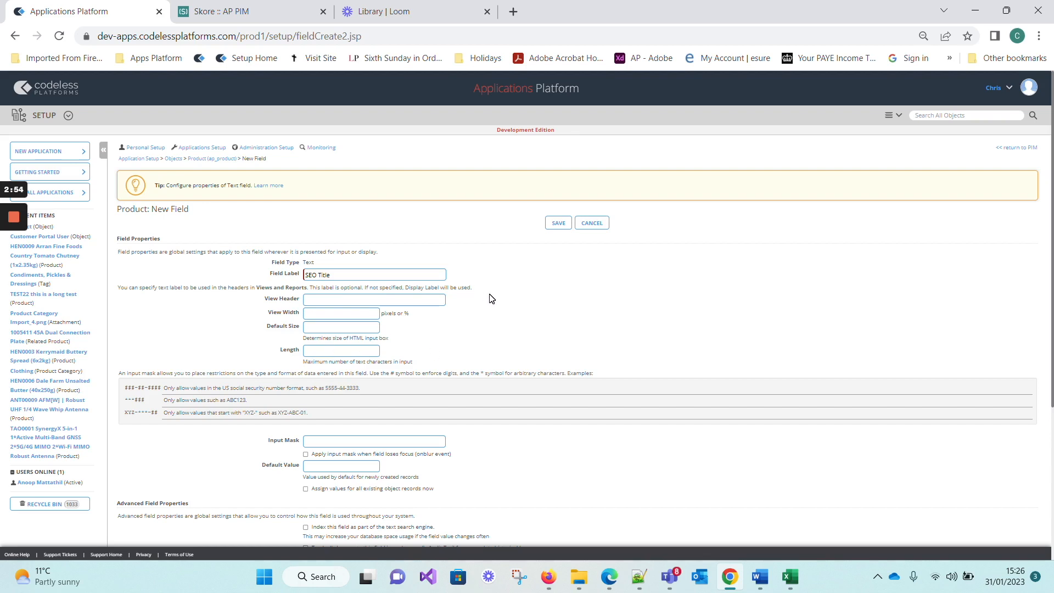
Enable audit trail tracking of changes for the SEO Title field, set its integration name to "sEOTitle", and save the field.
{"action": "scroll", "coordinate": [491, 299], "scroll_direction": "down", "scroll_amount": 3}
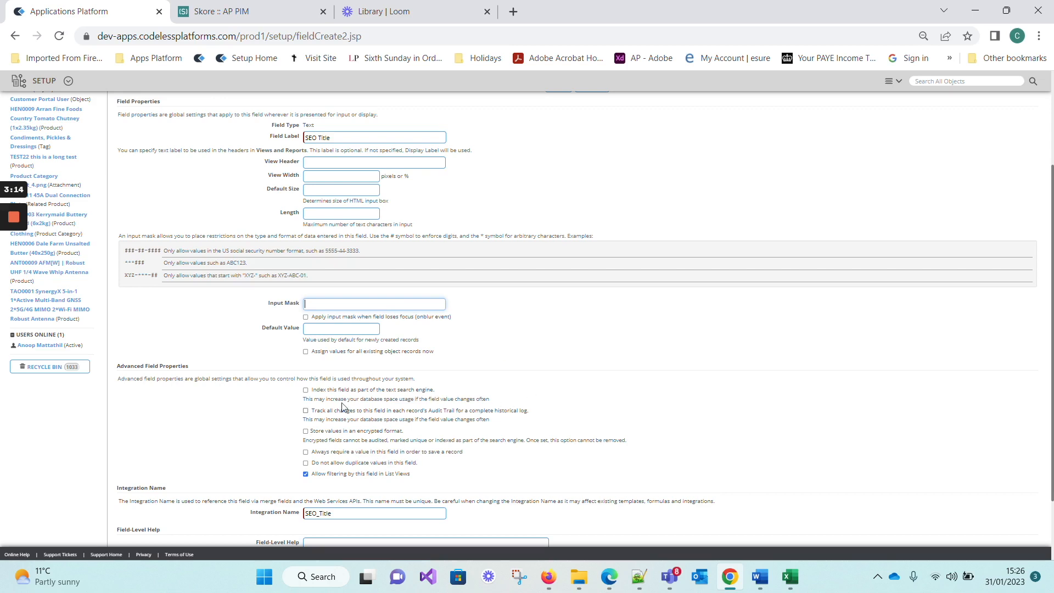
{"action": "left_click", "coordinate": [305, 412]}
{"action": "scroll", "coordinate": [429, 434], "scroll_direction": "down", "scroll_amount": 3}
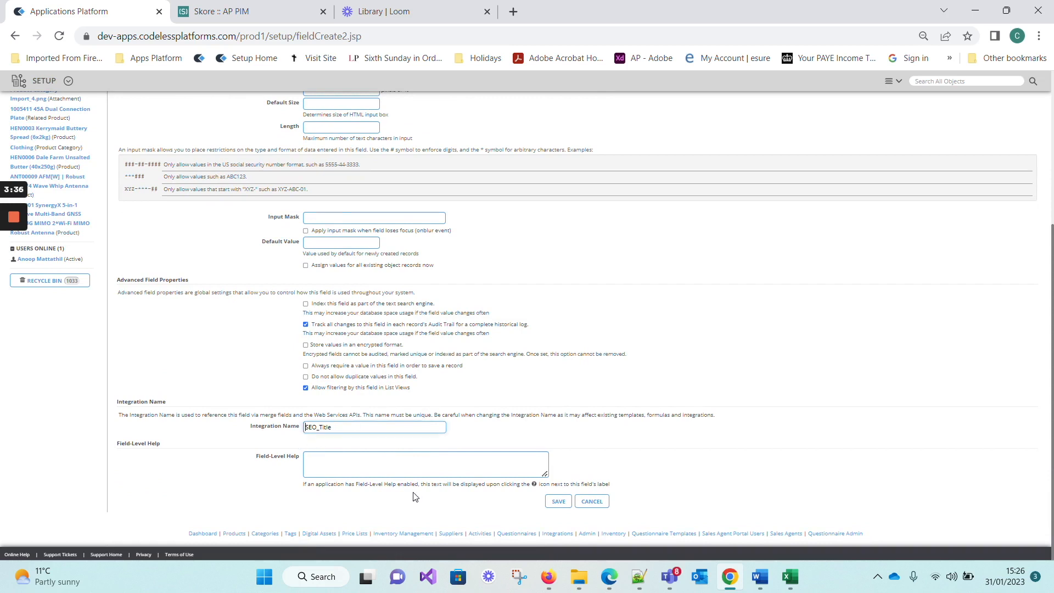
{"action": "type", "text": "s"}
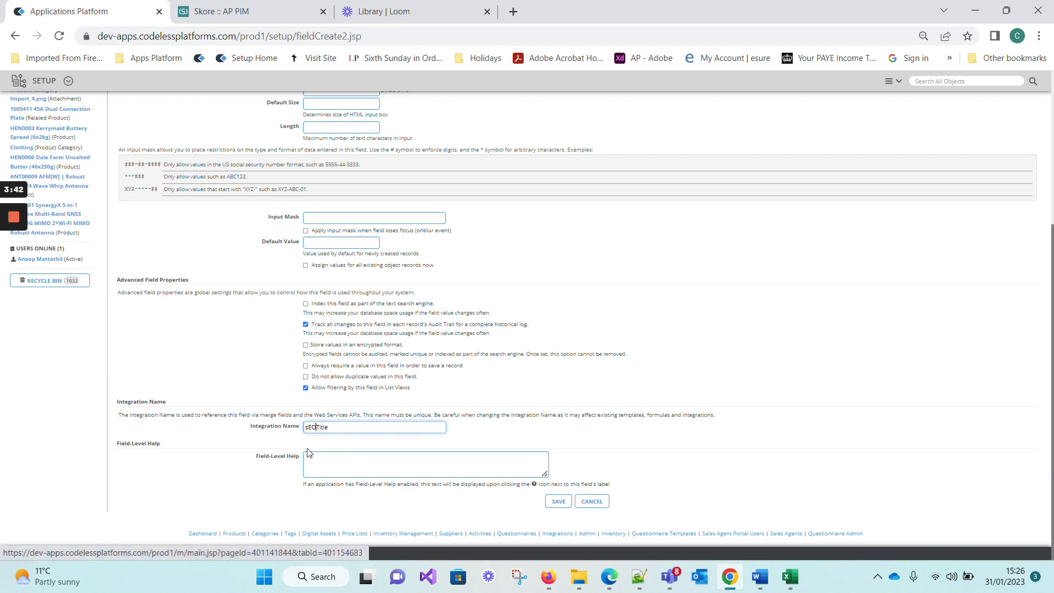
{"action": "key", "text": "ctrl+a"}
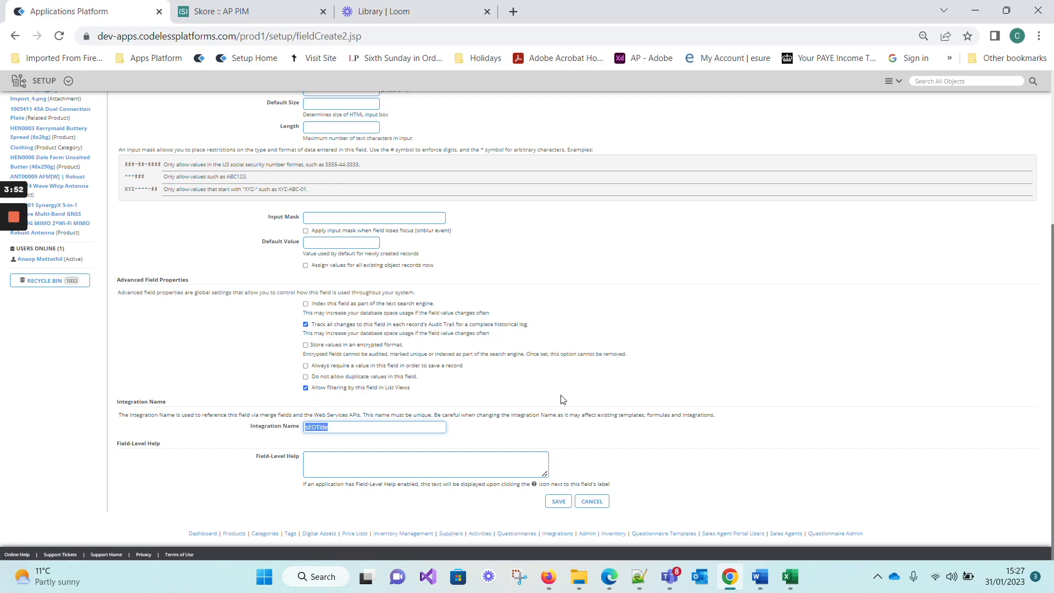
{"action": "left_click", "coordinate": [559, 502]}
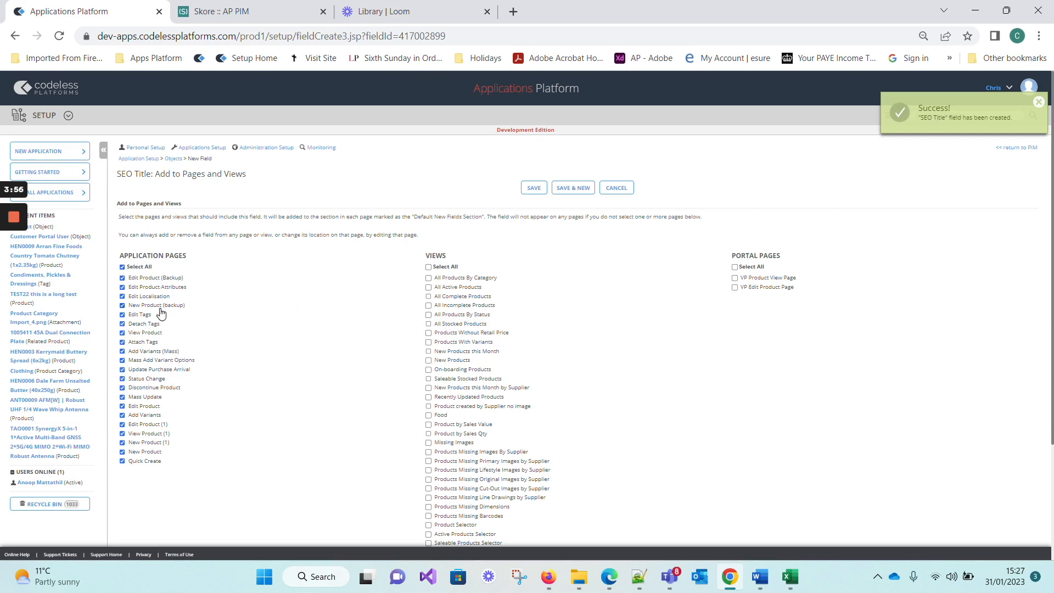
Exclude the SEO Title field from all application pages and save the pages and views selection.
{"action": "left_click", "coordinate": [122, 268]}
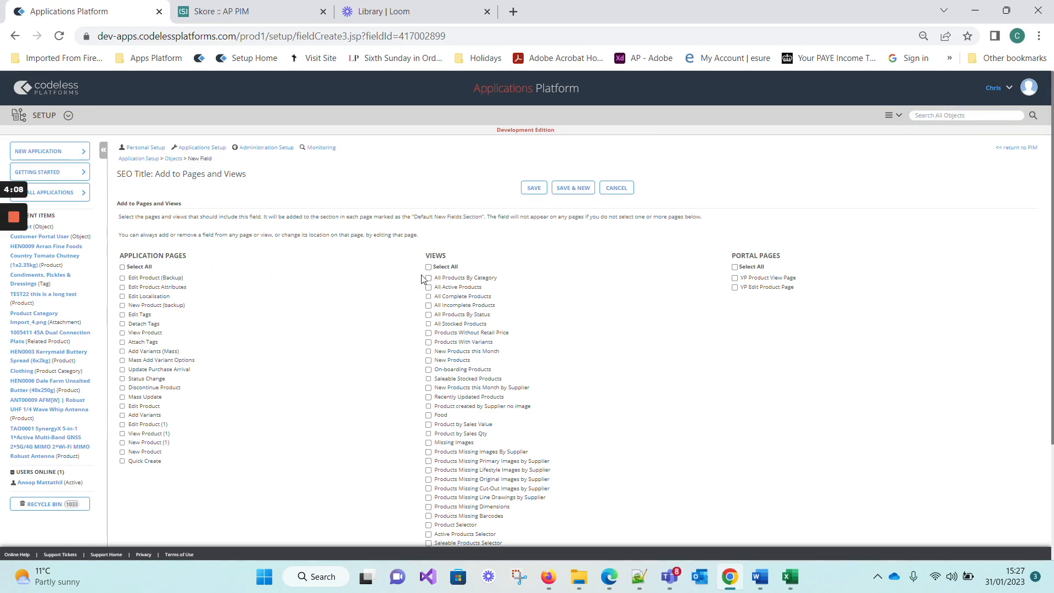
{"action": "scroll", "coordinate": [571, 390], "scroll_direction": "down", "scroll_amount": 3}
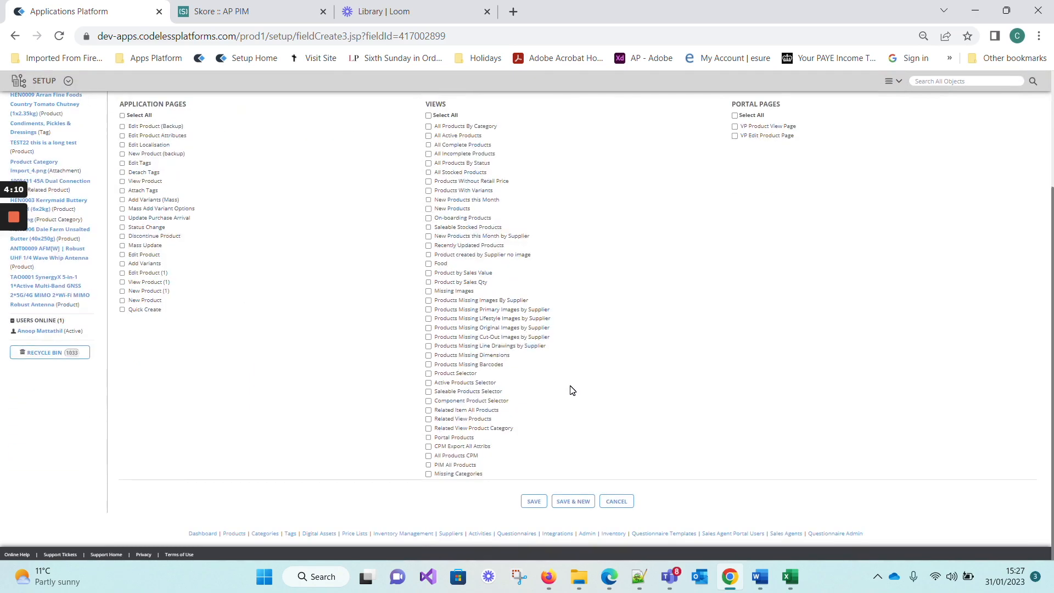
{"action": "scroll", "coordinate": [571, 391], "scroll_direction": "up", "scroll_amount": 3}
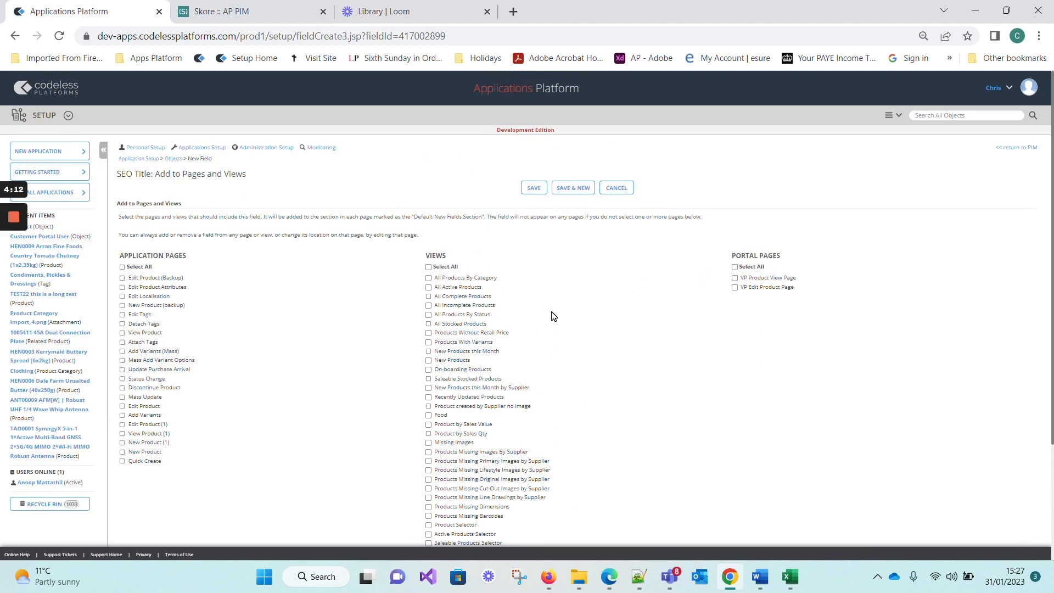
{"action": "left_click", "coordinate": [533, 188]}
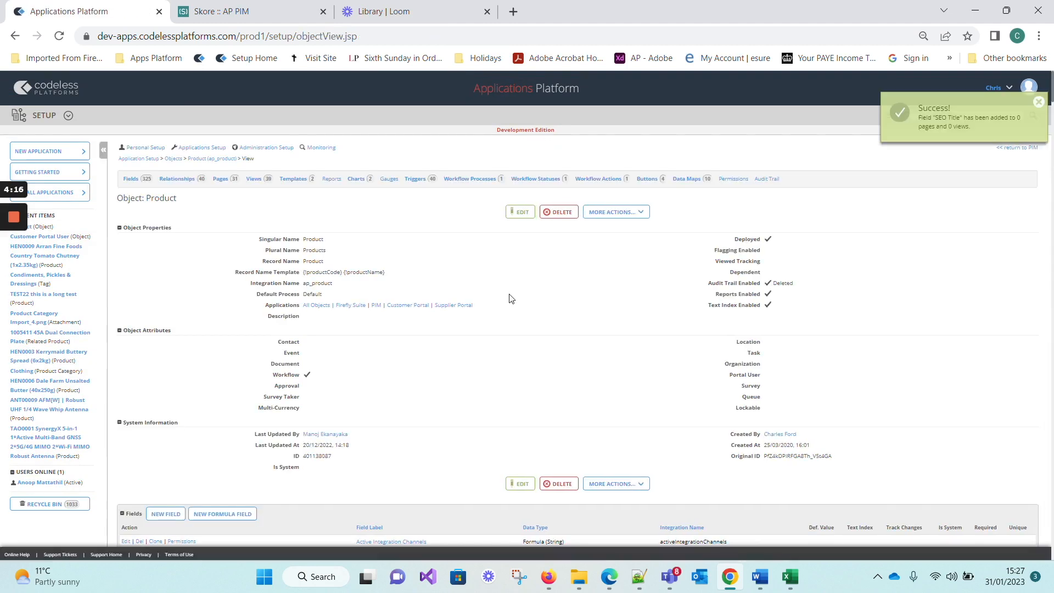
Sort the Product object's field list by field label and look for the SEO Title entry.
{"action": "left_click", "coordinate": [132, 179]}
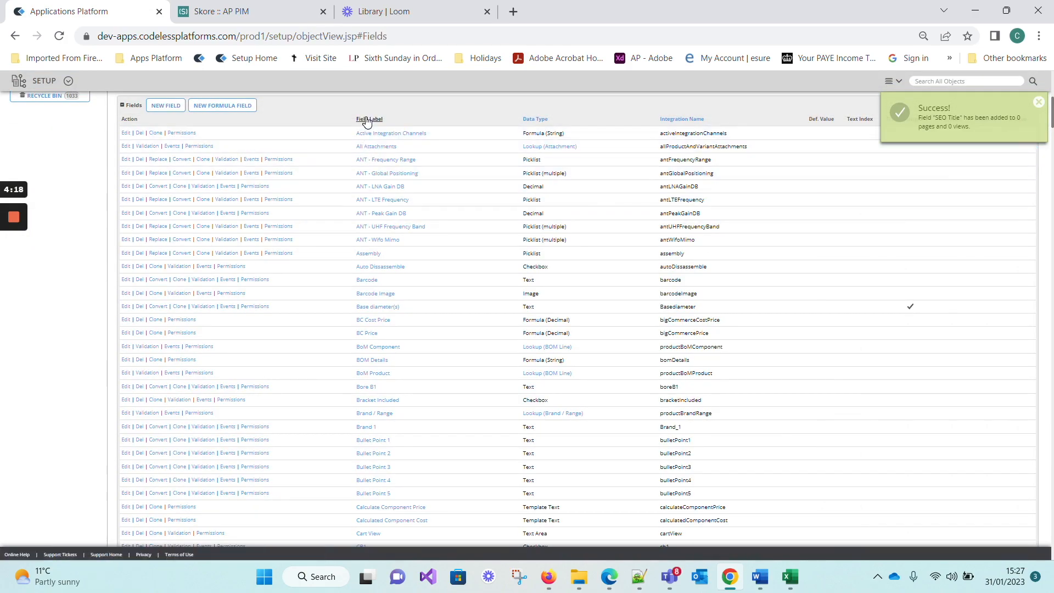
{"action": "scroll", "coordinate": [481, 258], "scroll_direction": "down", "scroll_amount": 5}
{"action": "scroll", "coordinate": [481, 258], "scroll_direction": "down", "scroll_amount": 20}
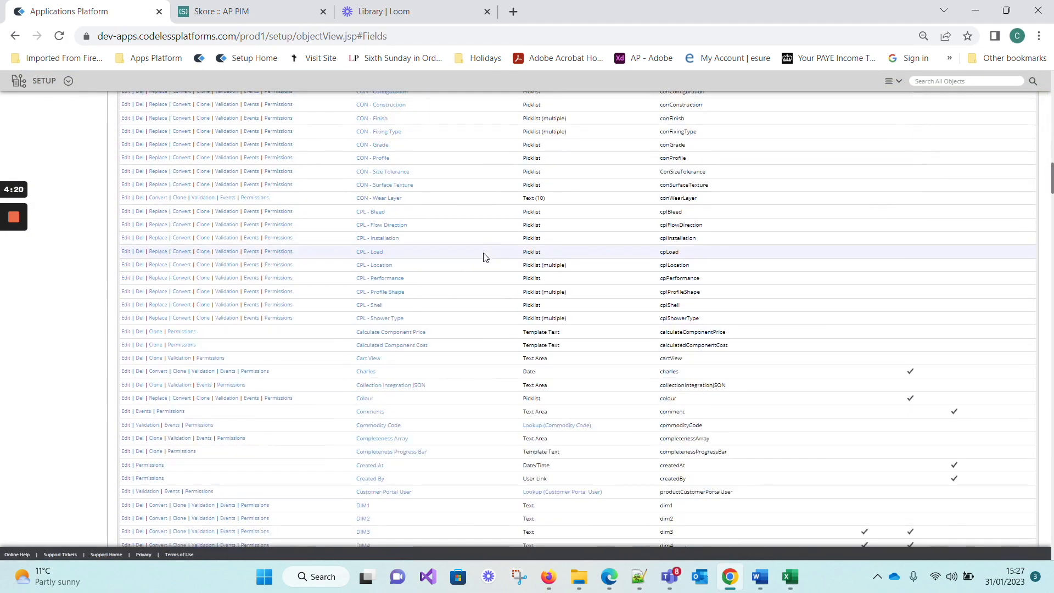
{"action": "scroll", "coordinate": [491, 259], "scroll_direction": "down", "scroll_amount": 20}
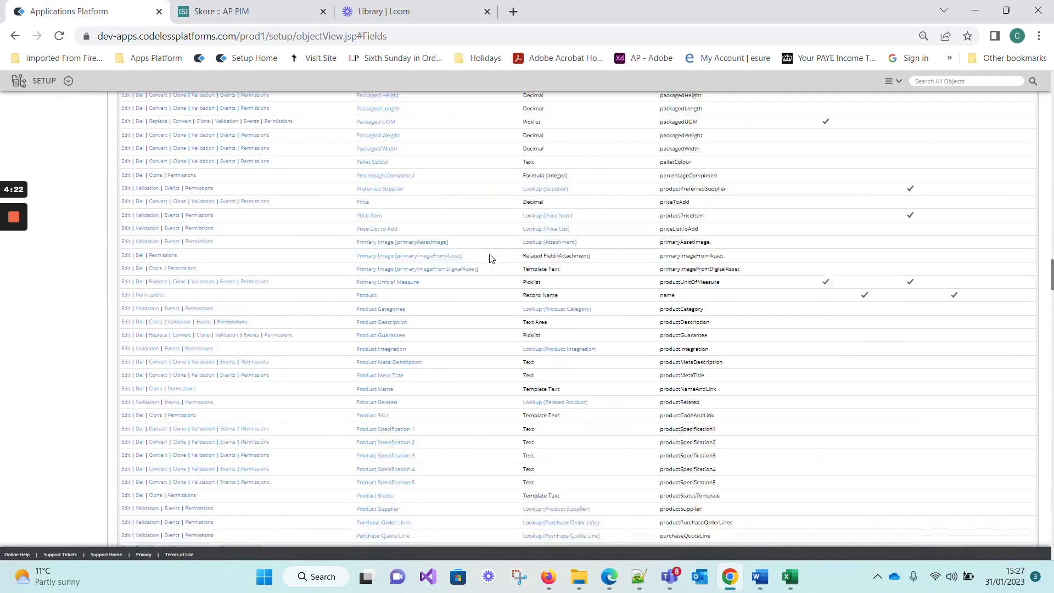
{"action": "scroll", "coordinate": [491, 258], "scroll_direction": "down", "scroll_amount": 2}
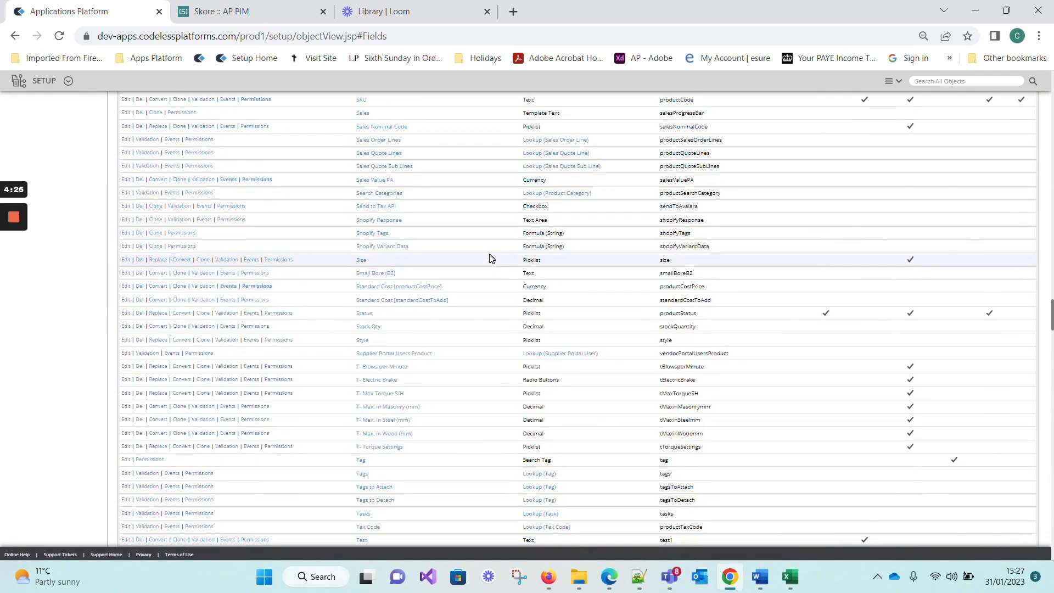
{"action": "scroll", "coordinate": [491, 258], "scroll_direction": "up", "scroll_amount": 1}
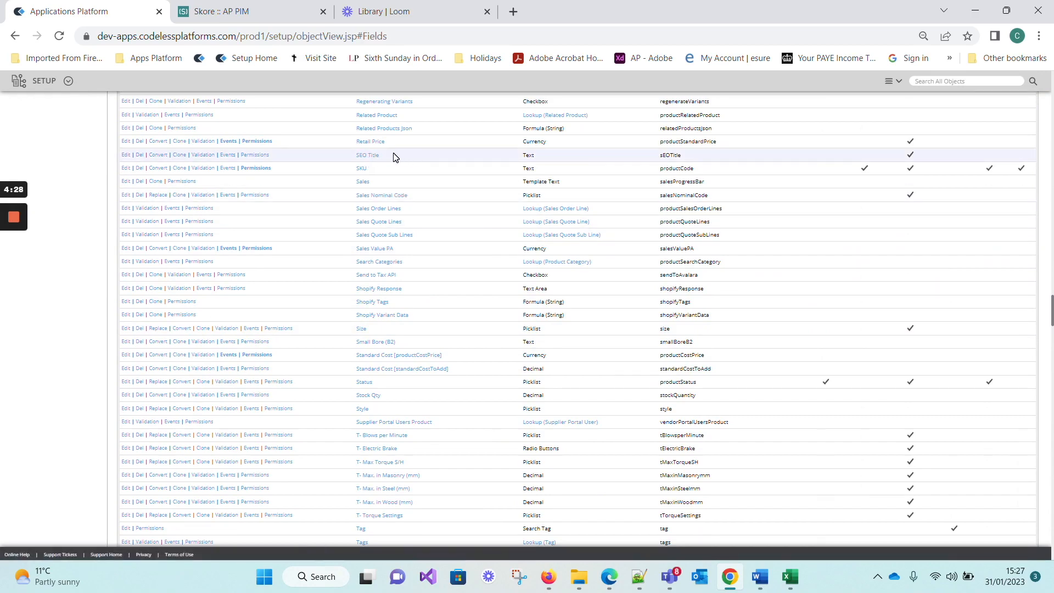
{"action": "scroll", "coordinate": [234, 204], "scroll_direction": "up", "scroll_amount": 20}
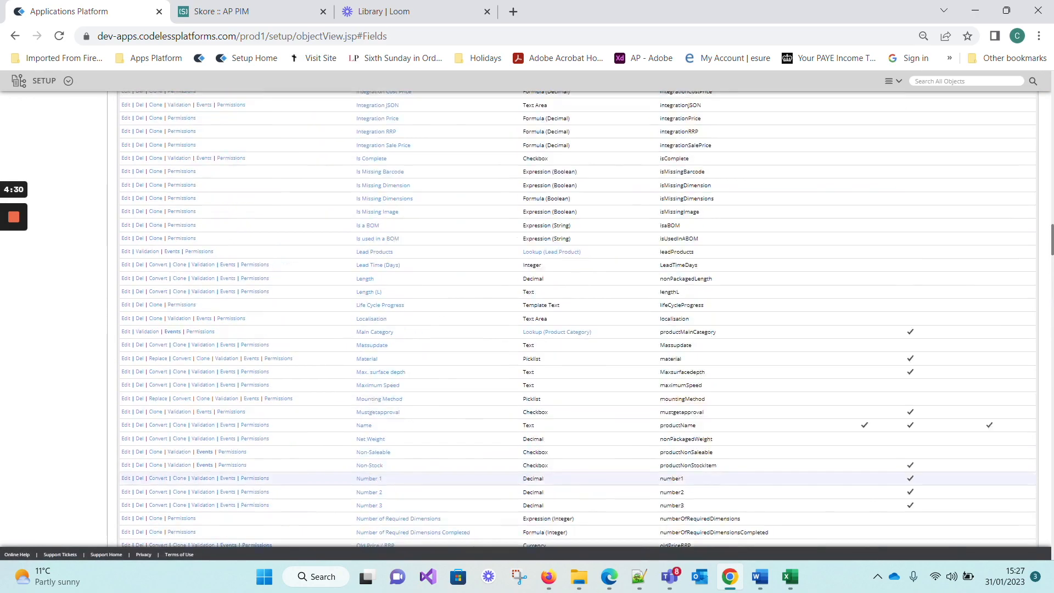
{"action": "scroll", "coordinate": [466, 331], "scroll_direction": "up", "scroll_amount": 5}
Switch to the Notepad++ notes and copy the field name "SEO Description".
{"action": "left_click", "coordinate": [639, 576]}
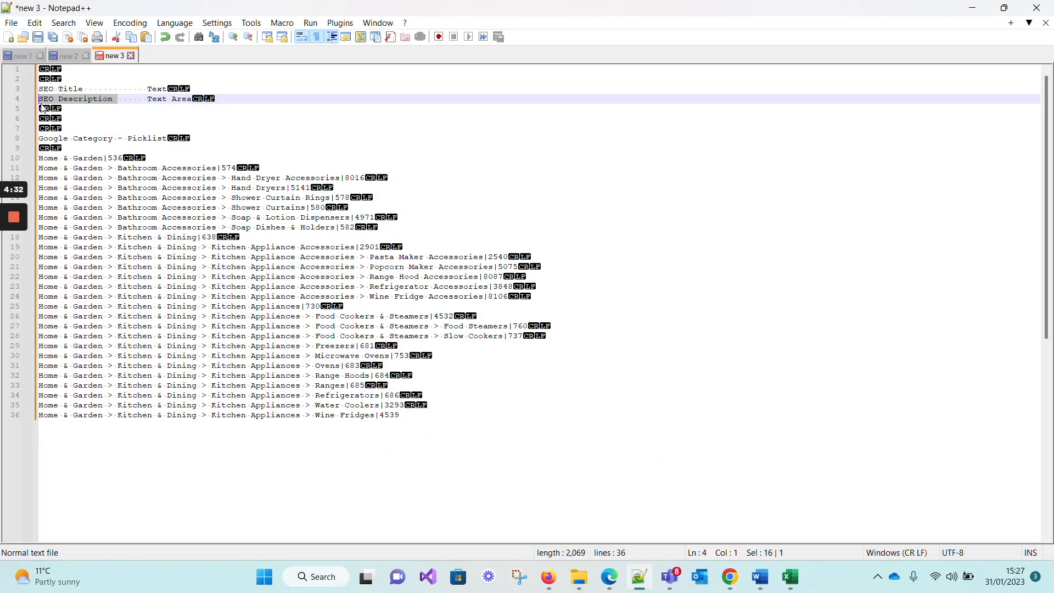
{"action": "left_click", "coordinate": [99, 102]}
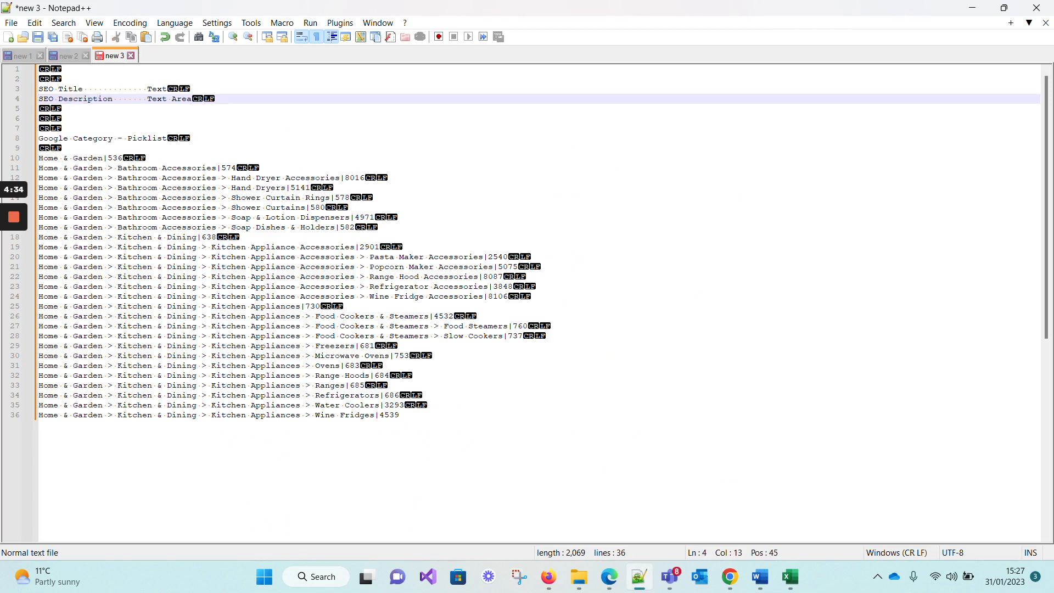
{"action": "key", "text": "shift+Home"}
{"action": "key", "text": "ctrl+c"}
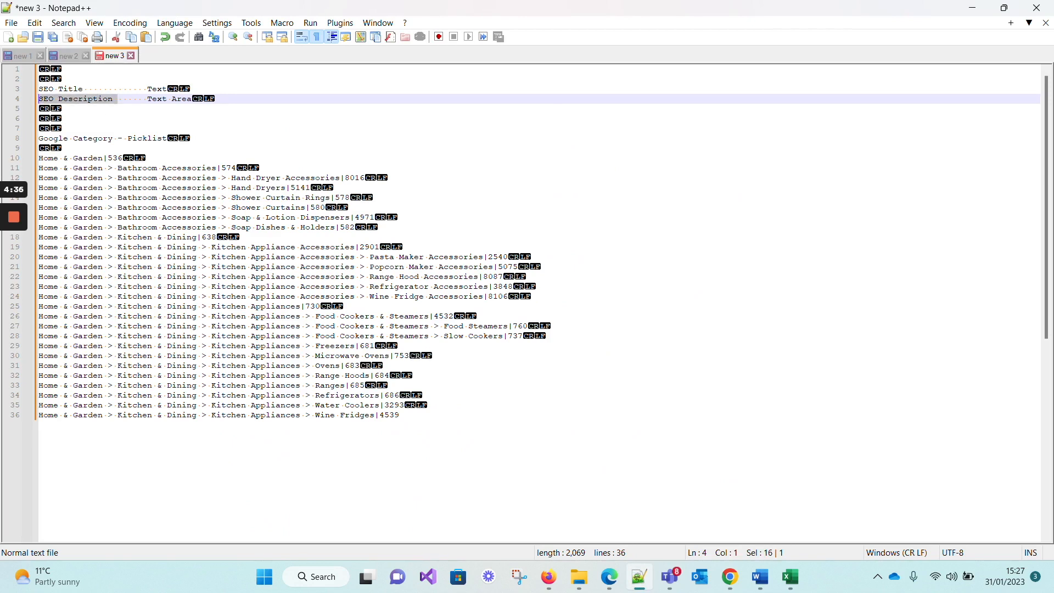
Return to the Product object's fields in Chrome and start a new Text Area field labelled "SEO Description".
{"action": "left_click", "coordinate": [741, 588]}
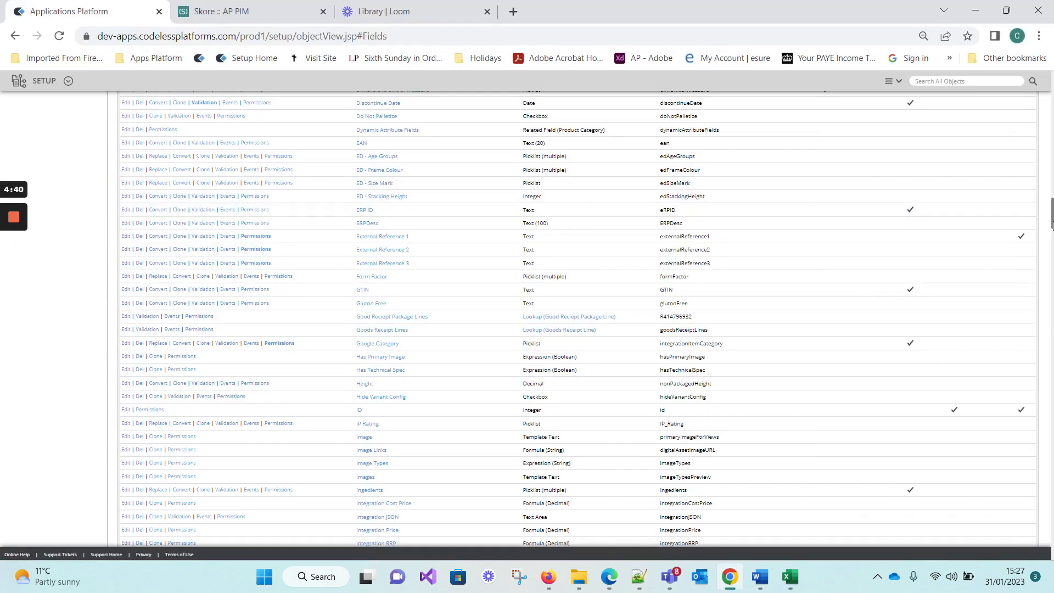
{"action": "left_click_drag", "start_coordinate": [1053, 226], "coordinate": [1032, 65]}
{"action": "left_click", "coordinate": [133, 178]}
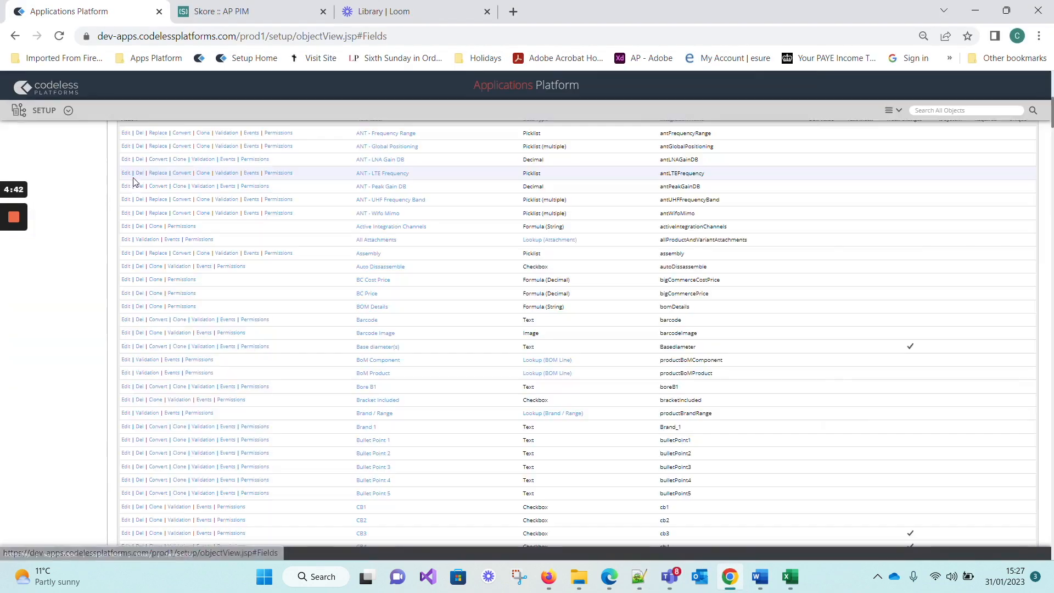
{"action": "left_click", "coordinate": [165, 105]}
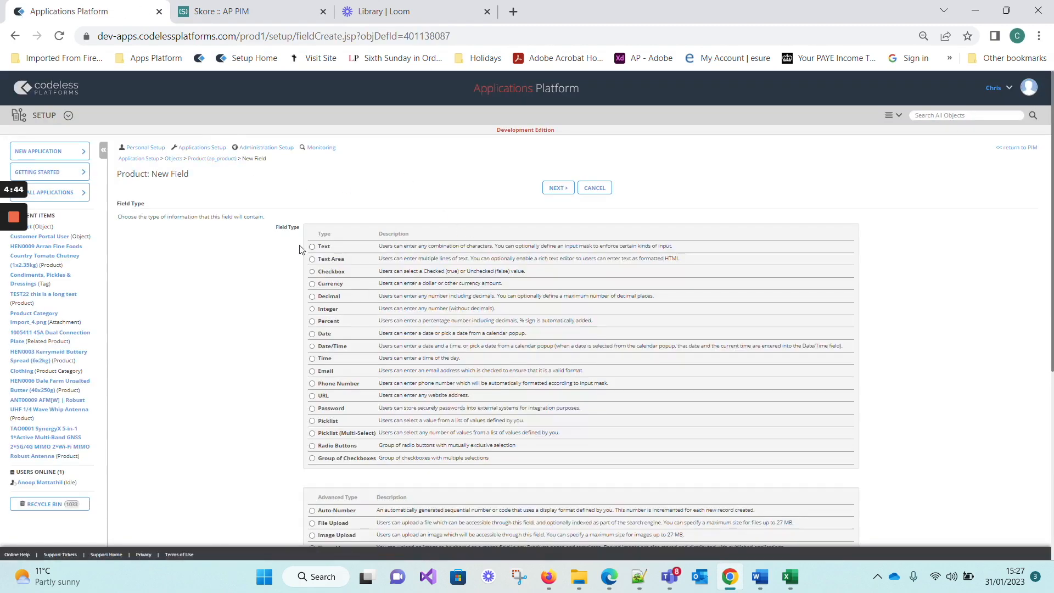
{"action": "left_click", "coordinate": [312, 259]}
{"action": "left_click", "coordinate": [559, 188]}
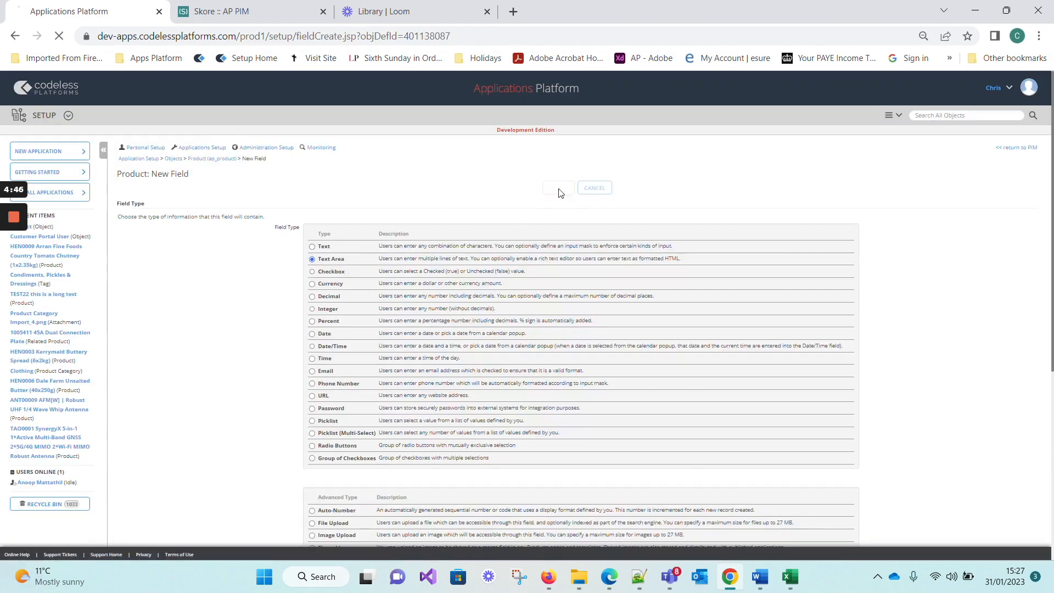
{"action": "key", "text": "ctrl+v"}
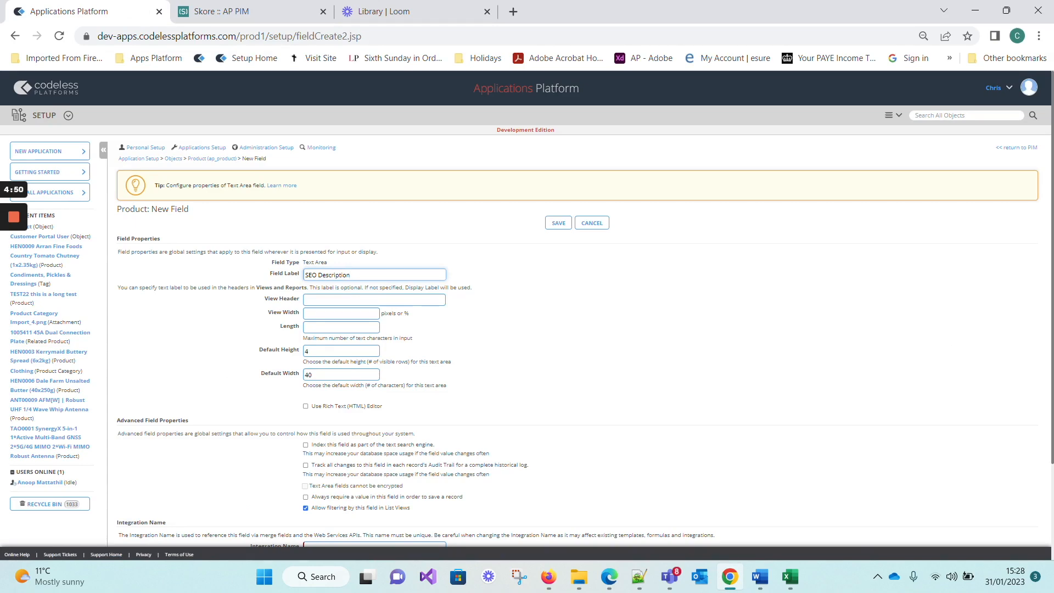
Set the SEO Description field's integration name to "sEODescription", enable audit trail tracking of its changes, and save the field.
{"action": "scroll", "coordinate": [345, 354], "scroll_direction": "down", "scroll_amount": 2}
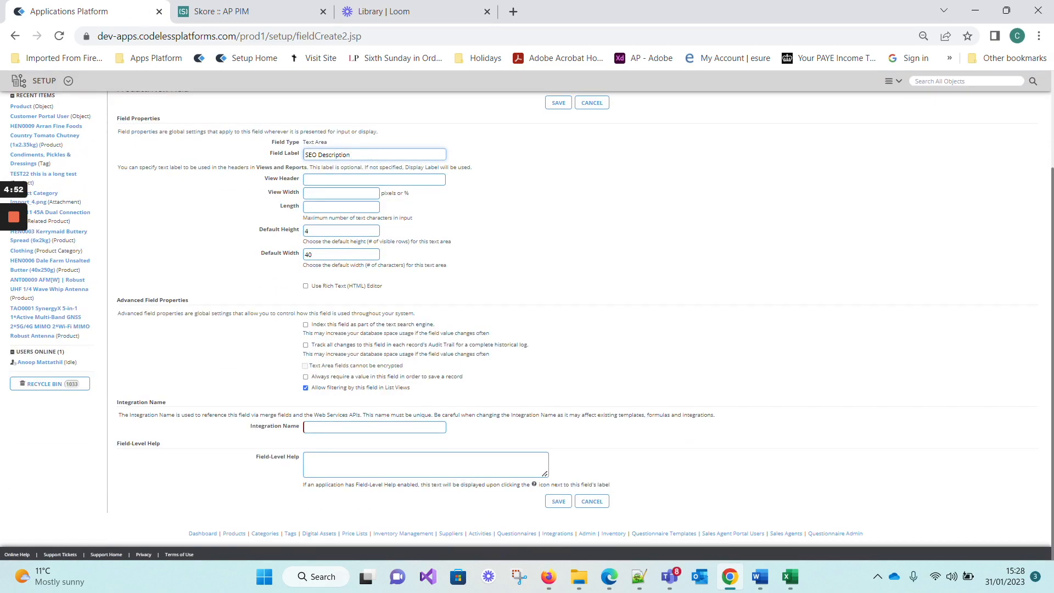
{"action": "left_click", "coordinate": [327, 428]}
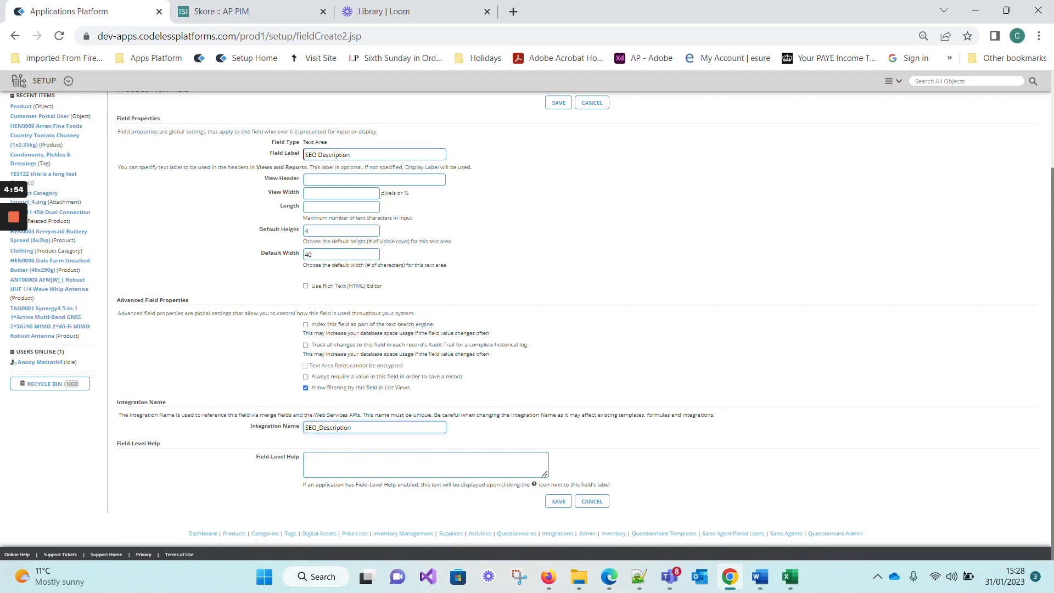
{"action": "key", "text": "BackSpace"}
{"action": "key", "text": "BackSpace"}
{"action": "type", "text": "s"}
{"action": "left_click", "coordinate": [306, 345]}
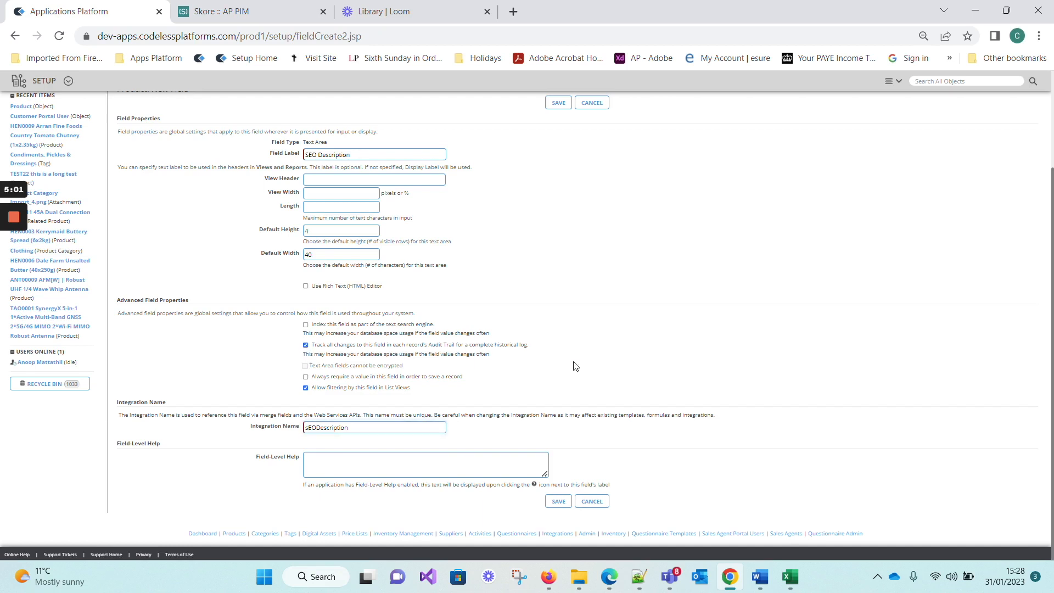
{"action": "left_click", "coordinate": [563, 502]}
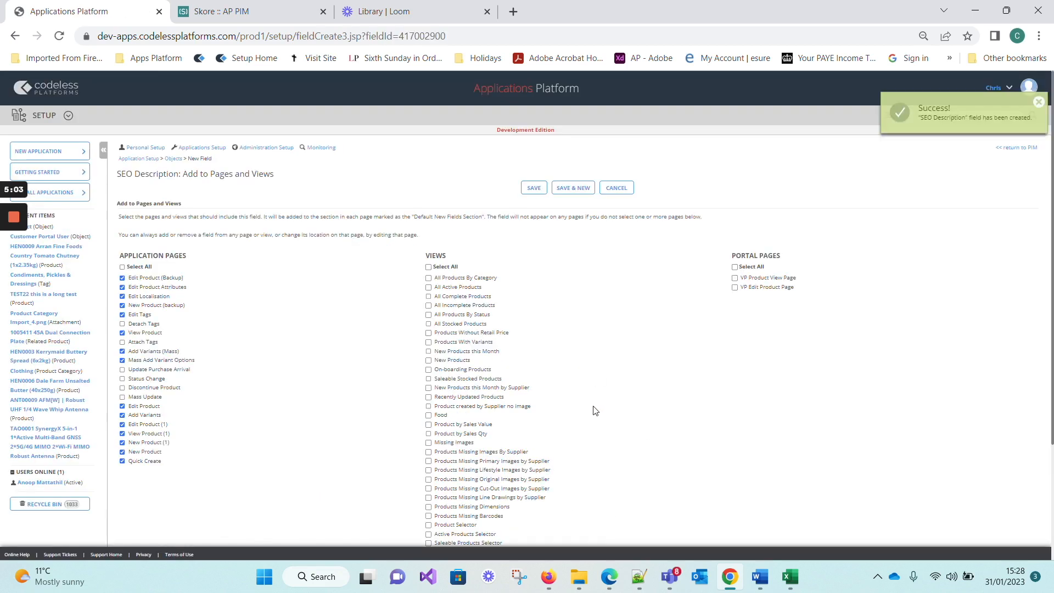
Exclude the SEO Description field from all application pages and save the pages and views selection.
{"action": "left_click", "coordinate": [122, 267]}
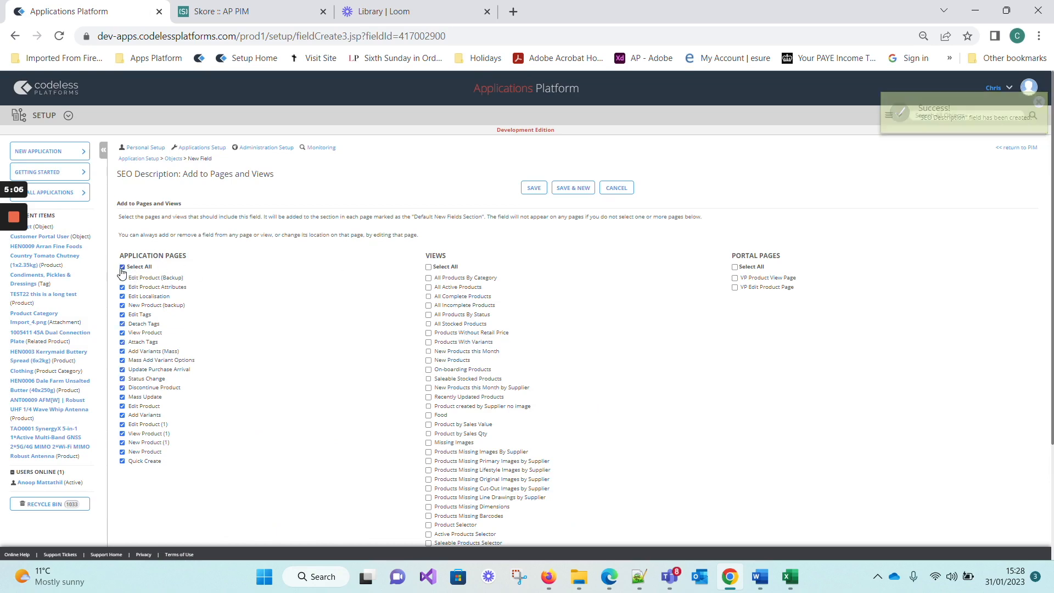
{"action": "left_click", "coordinate": [121, 268]}
{"action": "scroll", "coordinate": [503, 280], "scroll_direction": "down", "scroll_amount": 1}
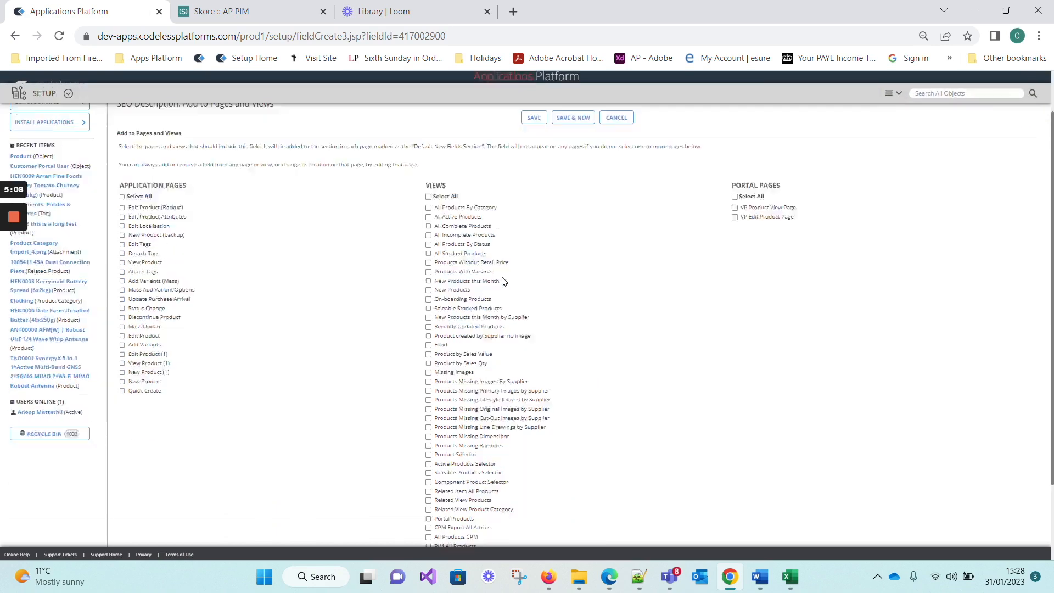
{"action": "scroll", "coordinate": [502, 280], "scroll_direction": "down", "scroll_amount": 1}
{"action": "scroll", "coordinate": [502, 280], "scroll_direction": "up", "scroll_amount": 3}
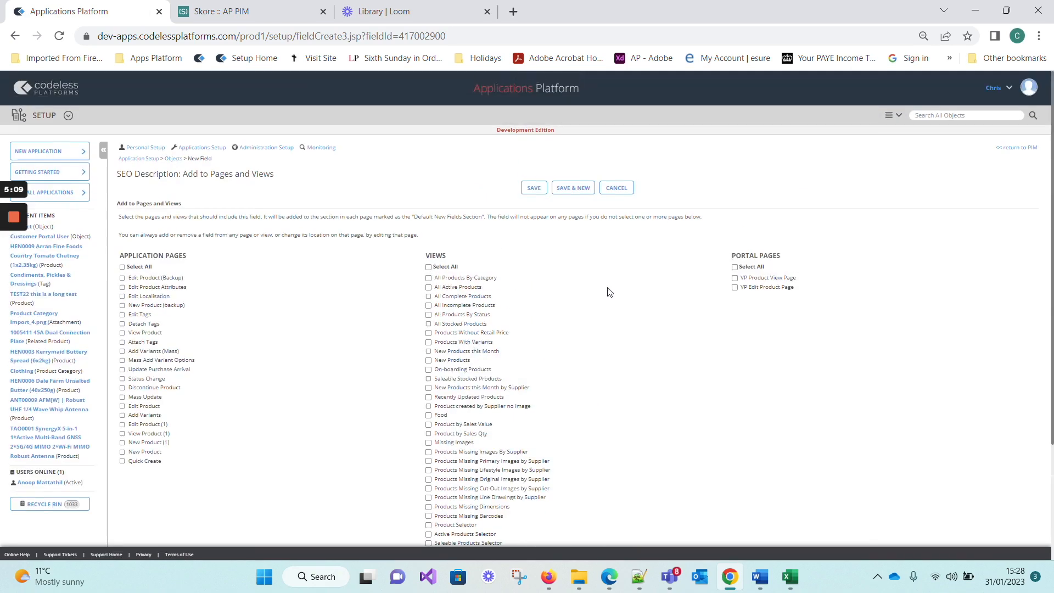
{"action": "left_click", "coordinate": [545, 189]}
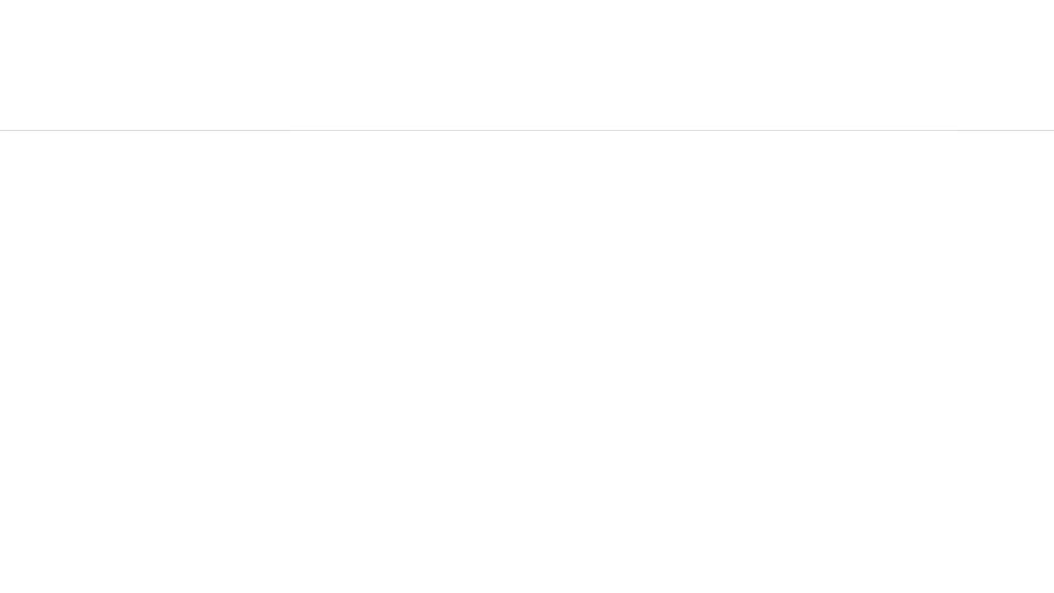